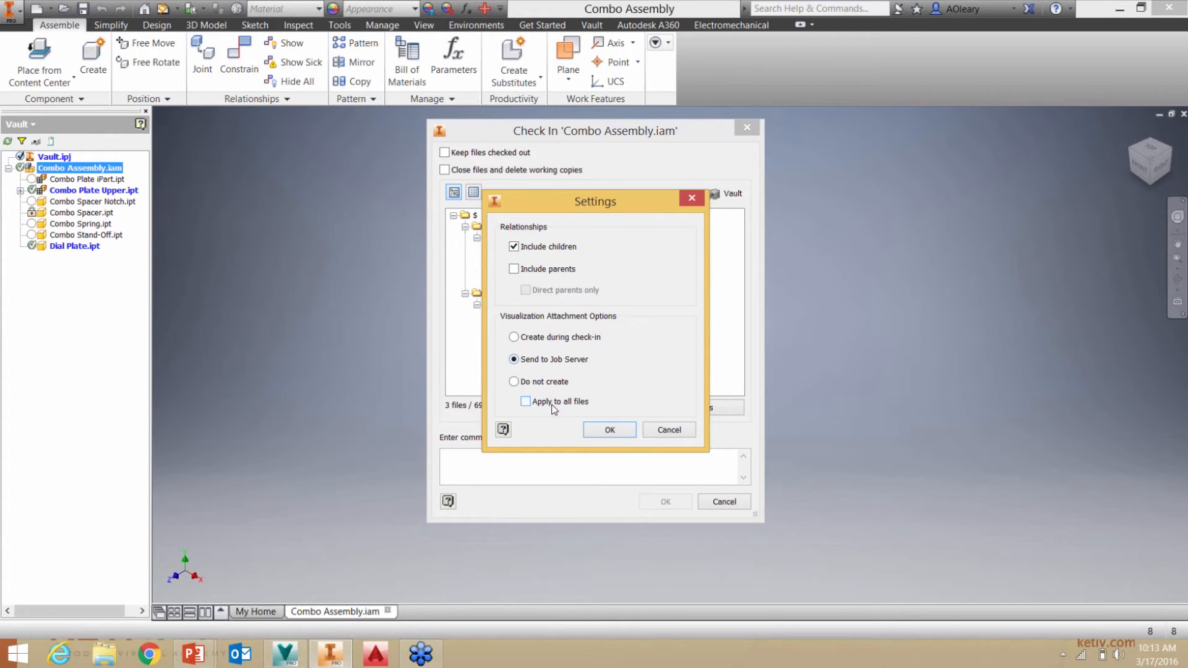
Check in Combo Assembly.iam with its children, using the Send to Job Server visualization option, and close Inventor.
left_click(623, 430)
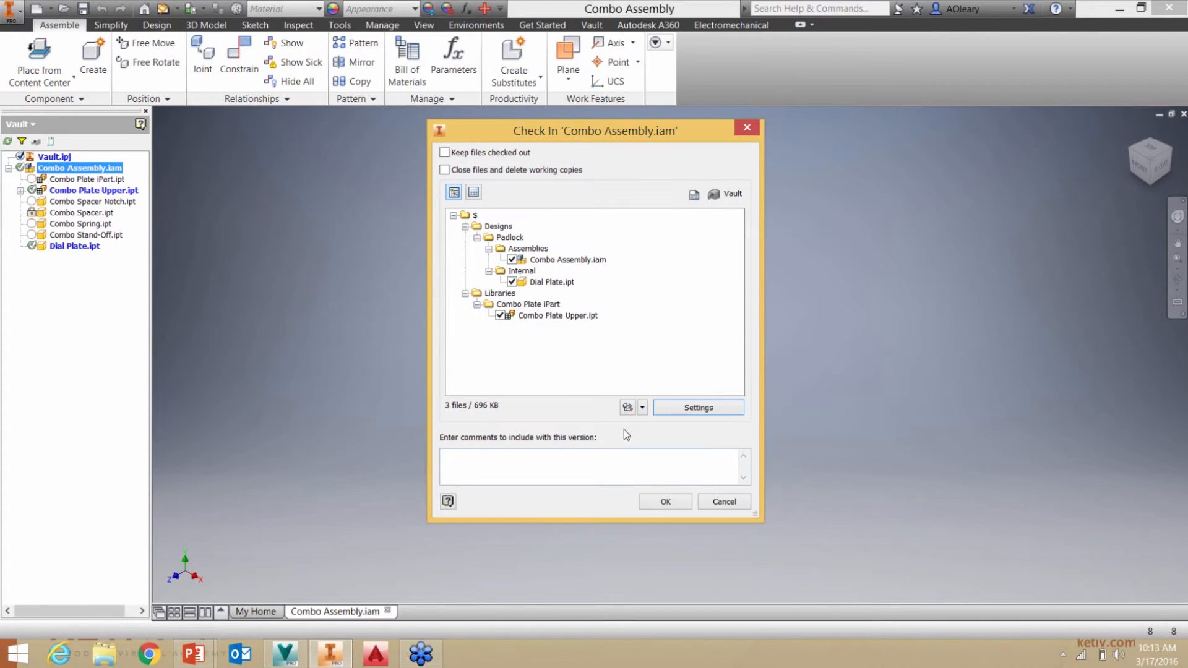
left_click(665, 501)
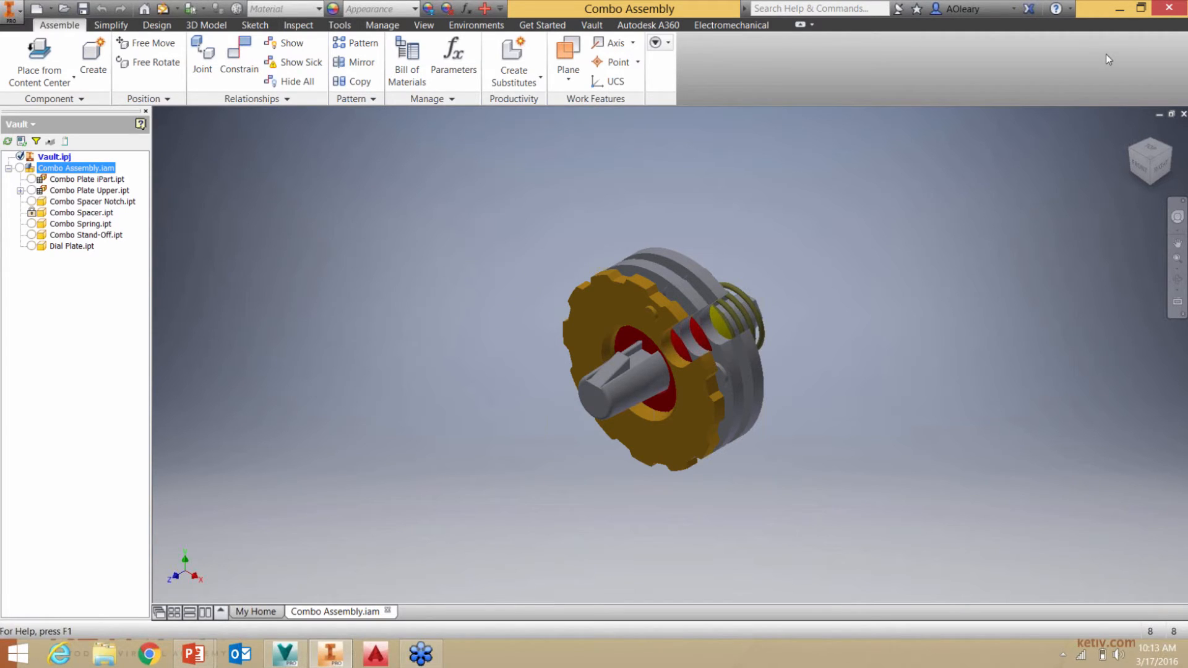
left_click(1162, 8)
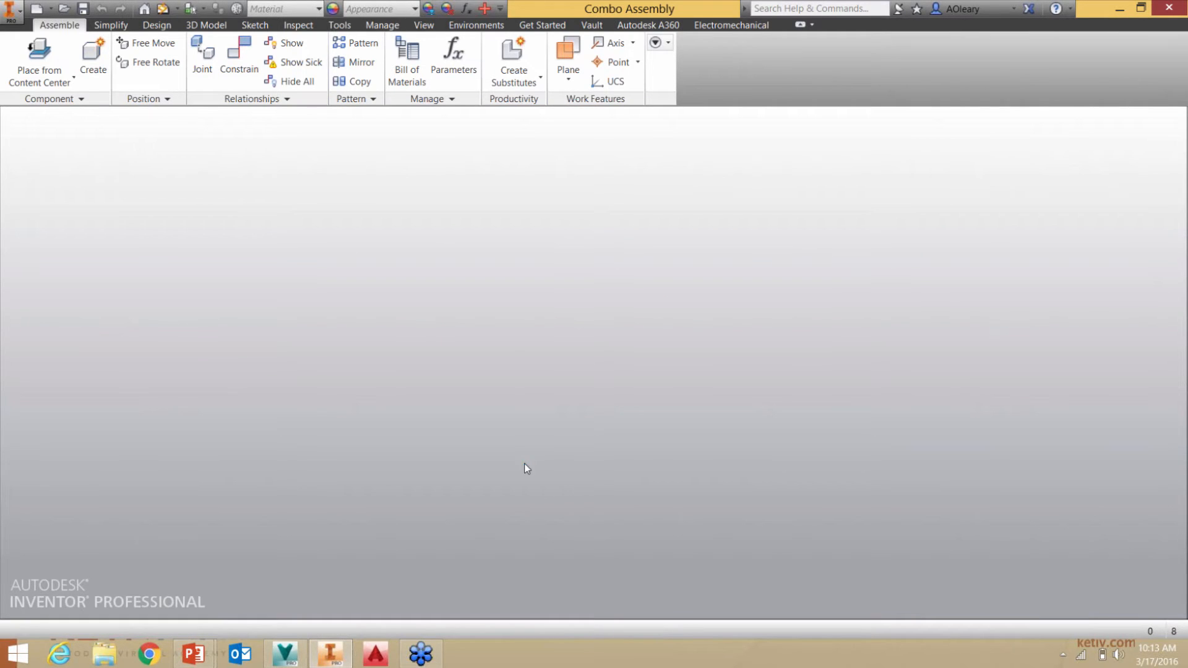
Switch to Autodesk Vault Professional and examine the Job Server management setting under Integrations in the Global Settings.
left_click(286, 654)
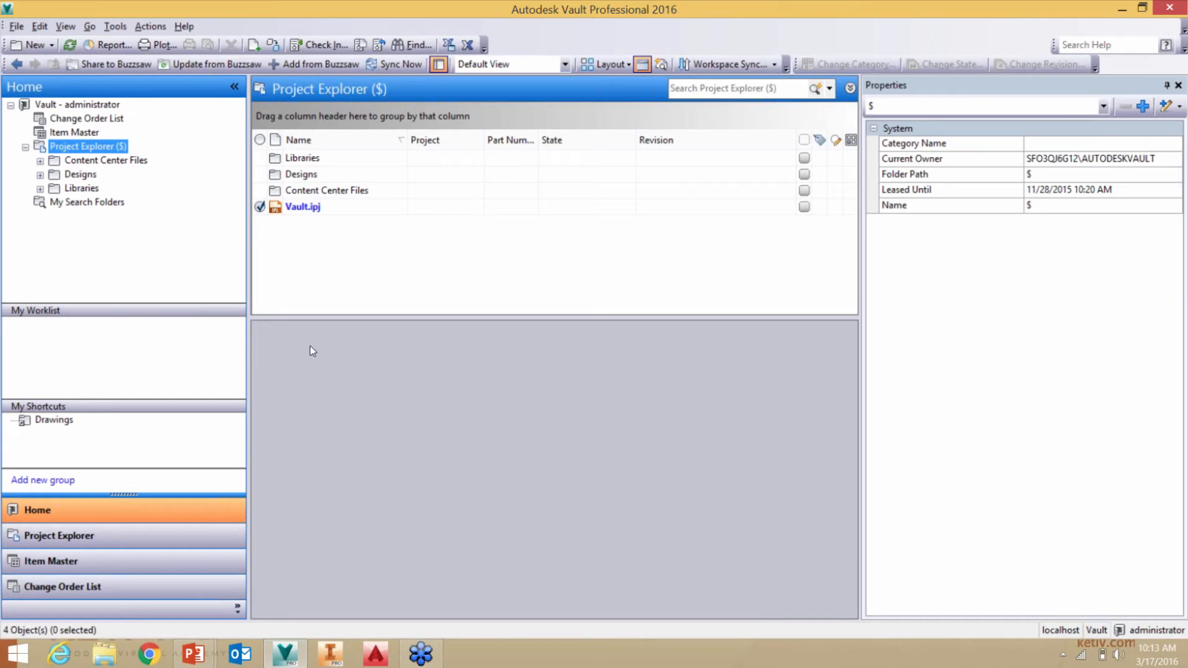
left_click(340, 271)
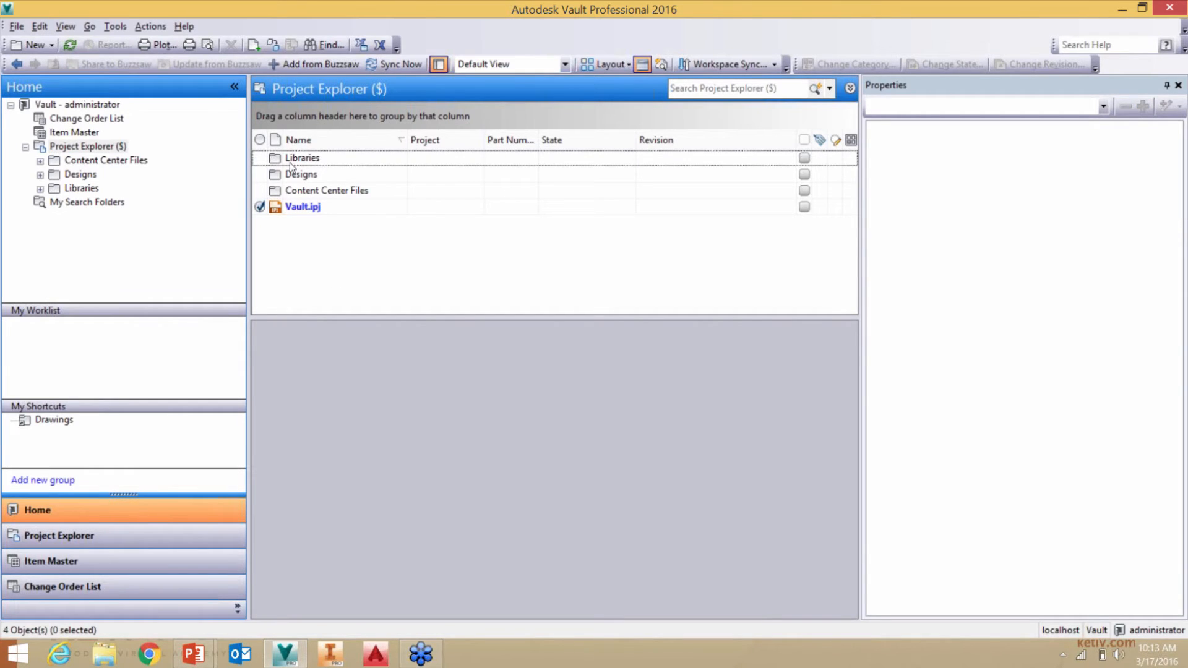
left_click(114, 27)
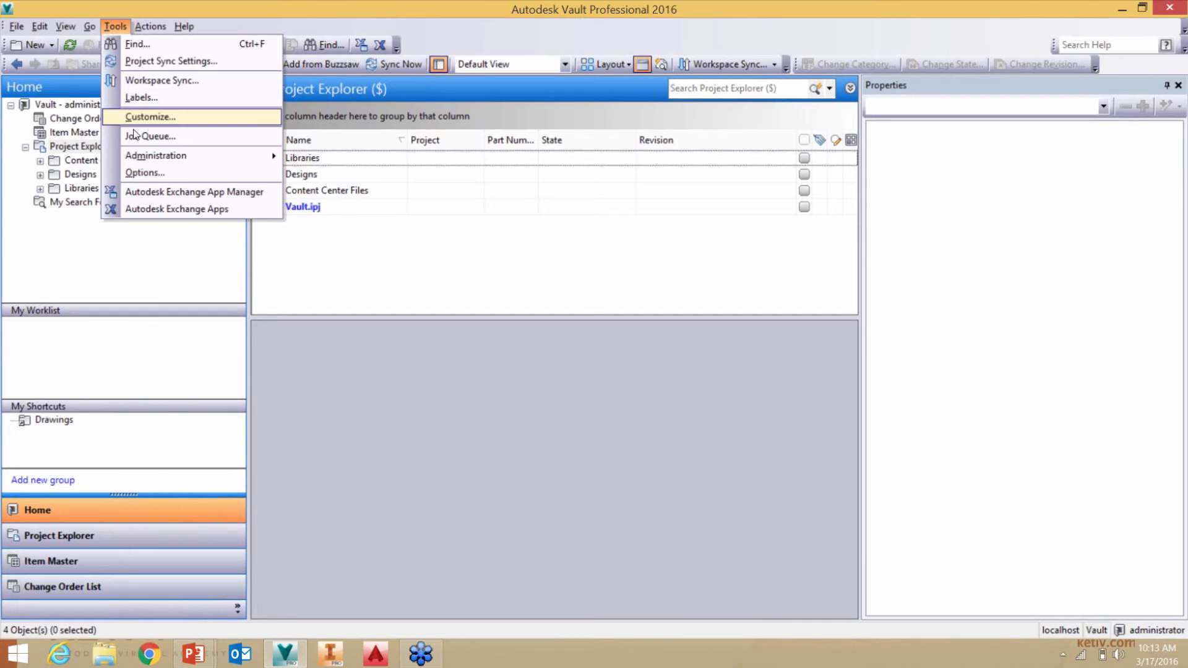
mouse_move(140, 154)
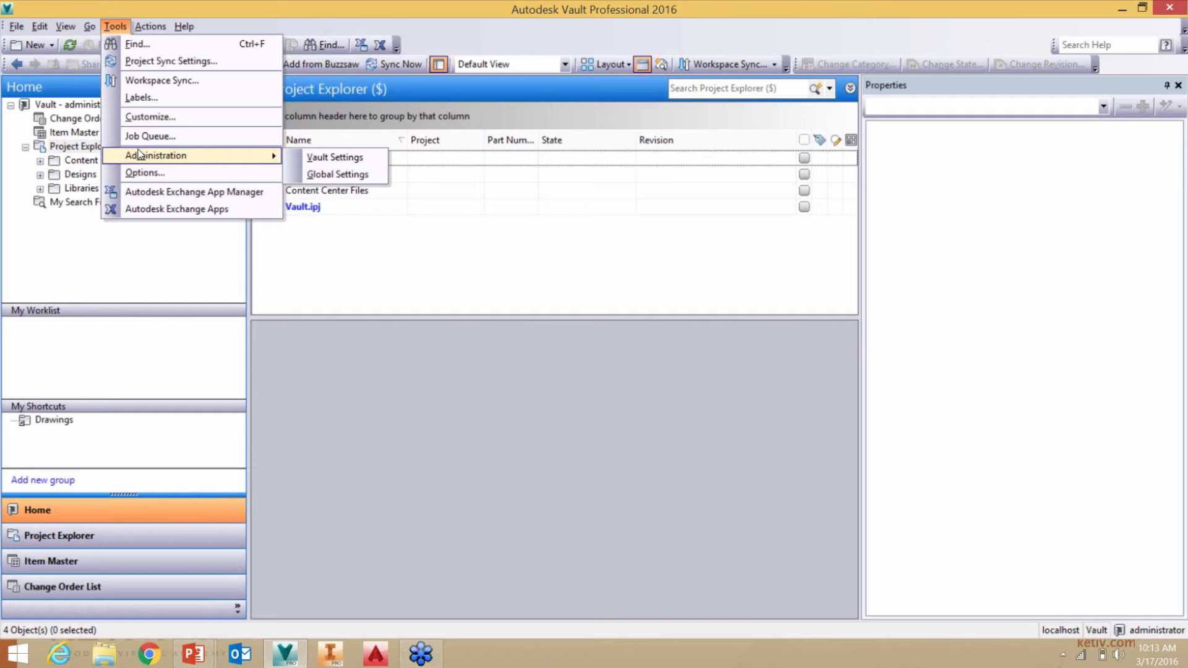
left_click(351, 173)
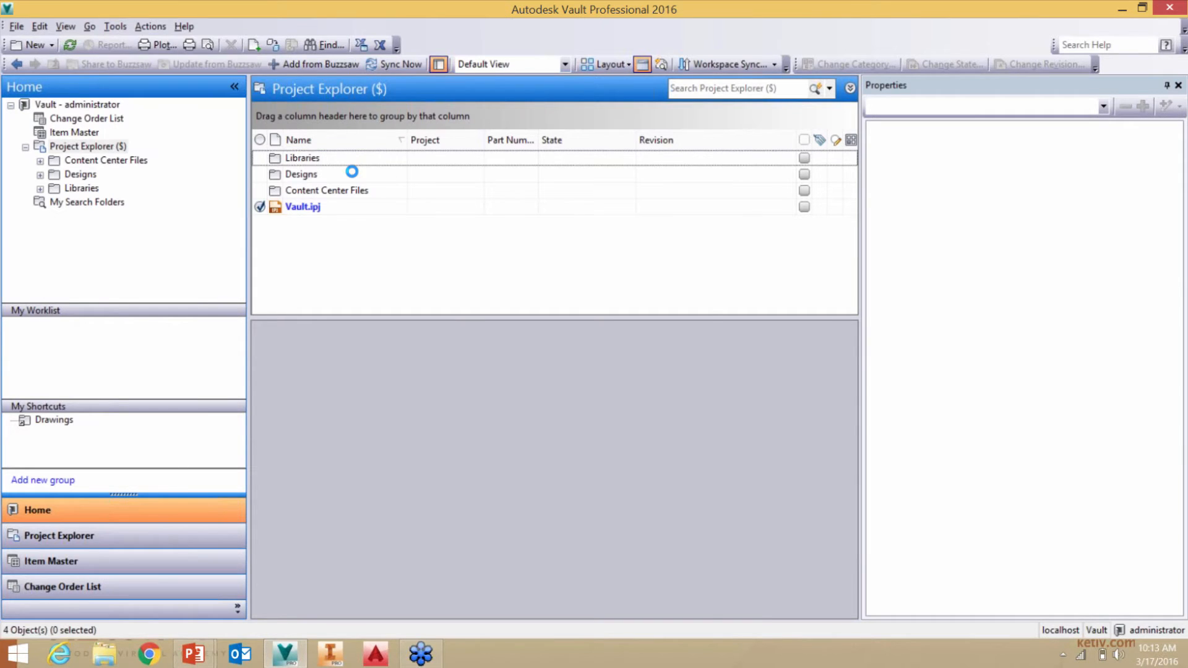
left_click(465, 162)
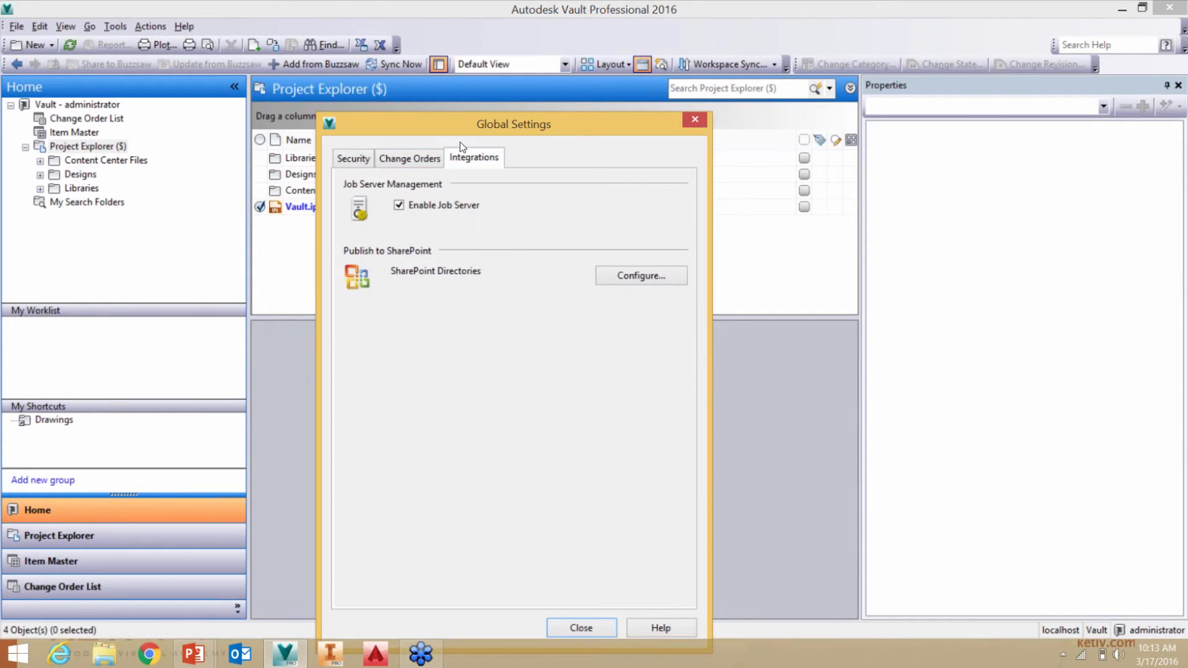
left_click_drag(455, 128, 451, 61)
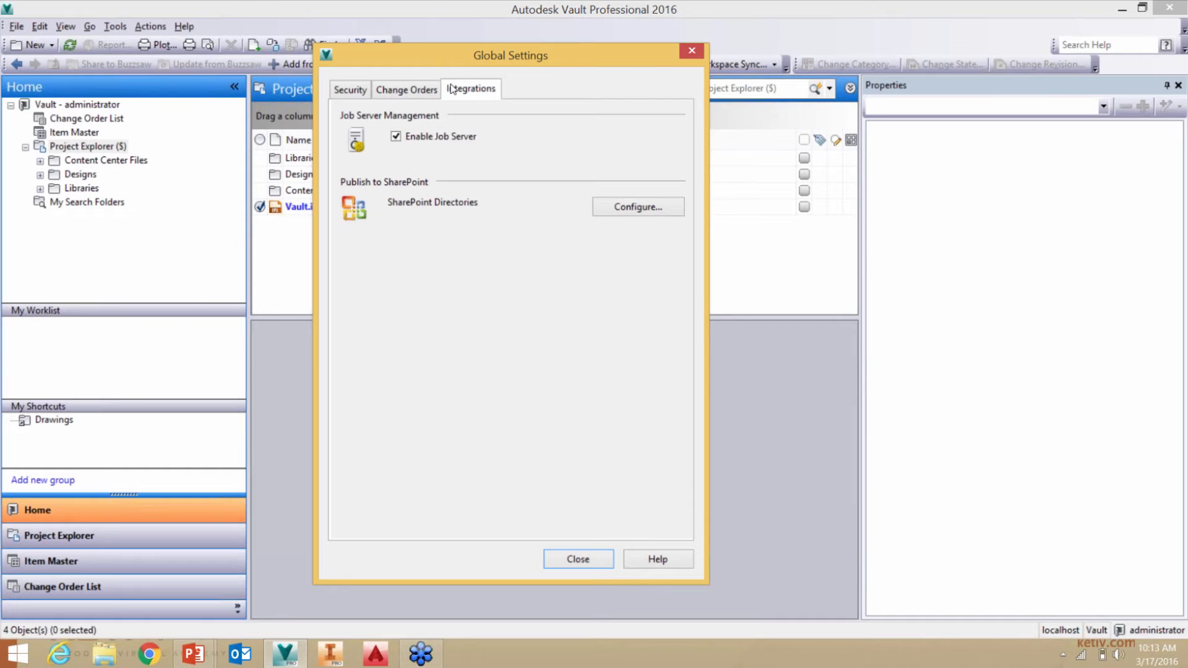
left_click(686, 52)
Open the Flexible Release Process lifecycle definition for editing from the behaviors in the Vault Settings.
left_click(115, 26)
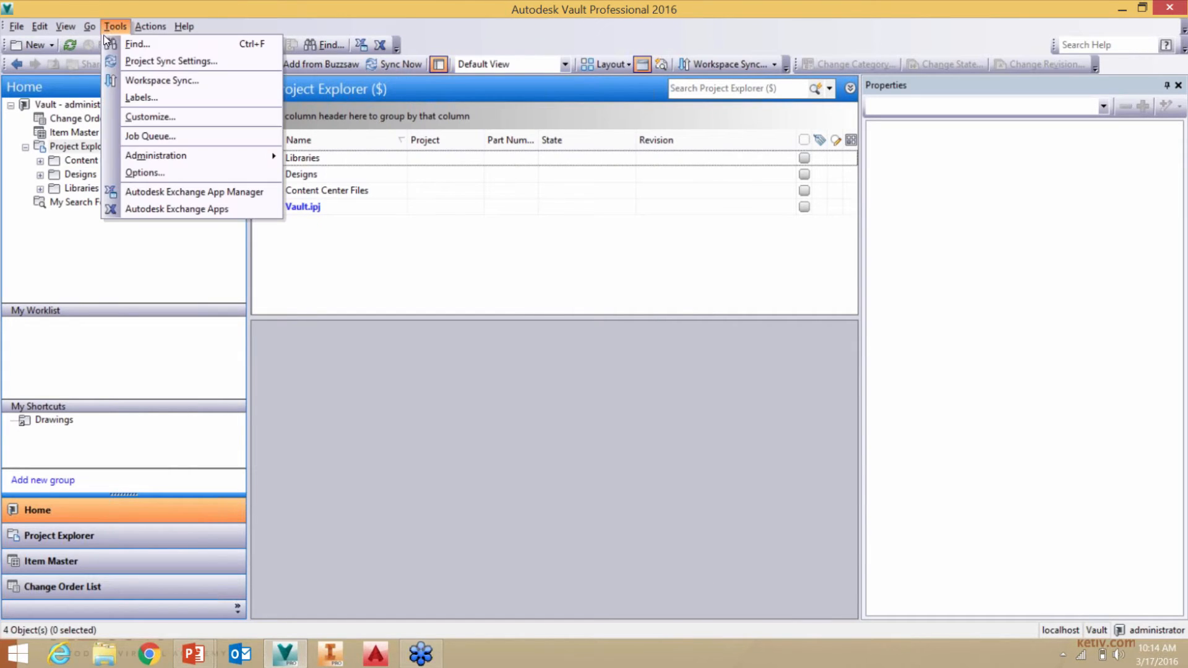
mouse_move(193, 160)
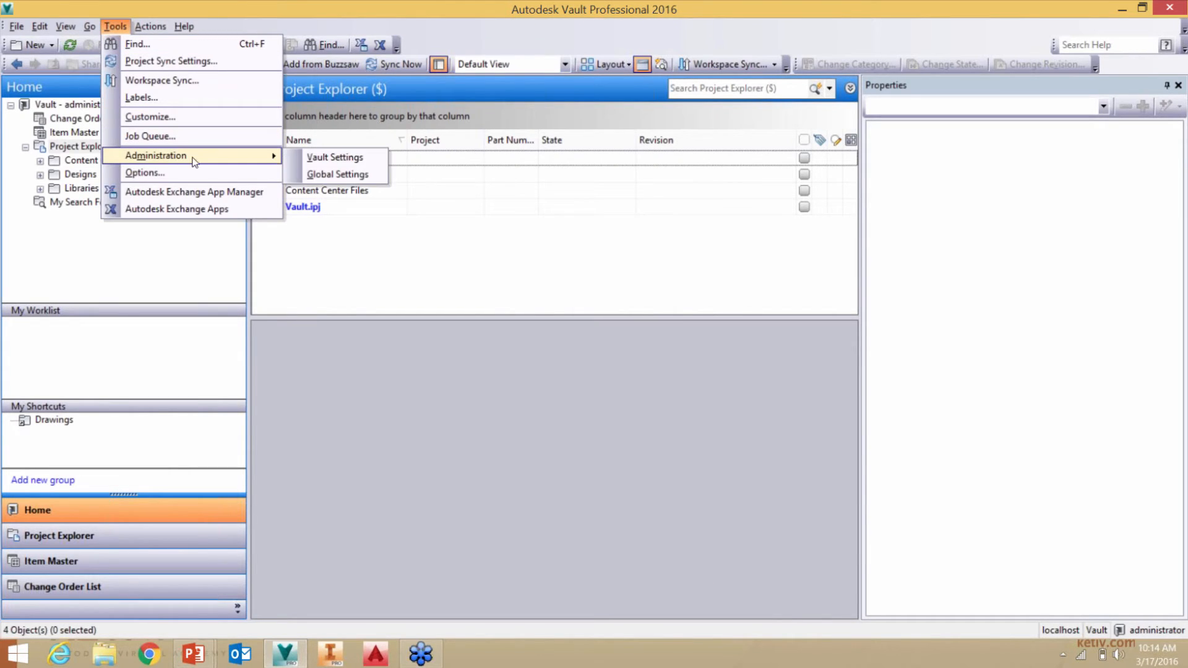
left_click(317, 159)
left_click(452, 93)
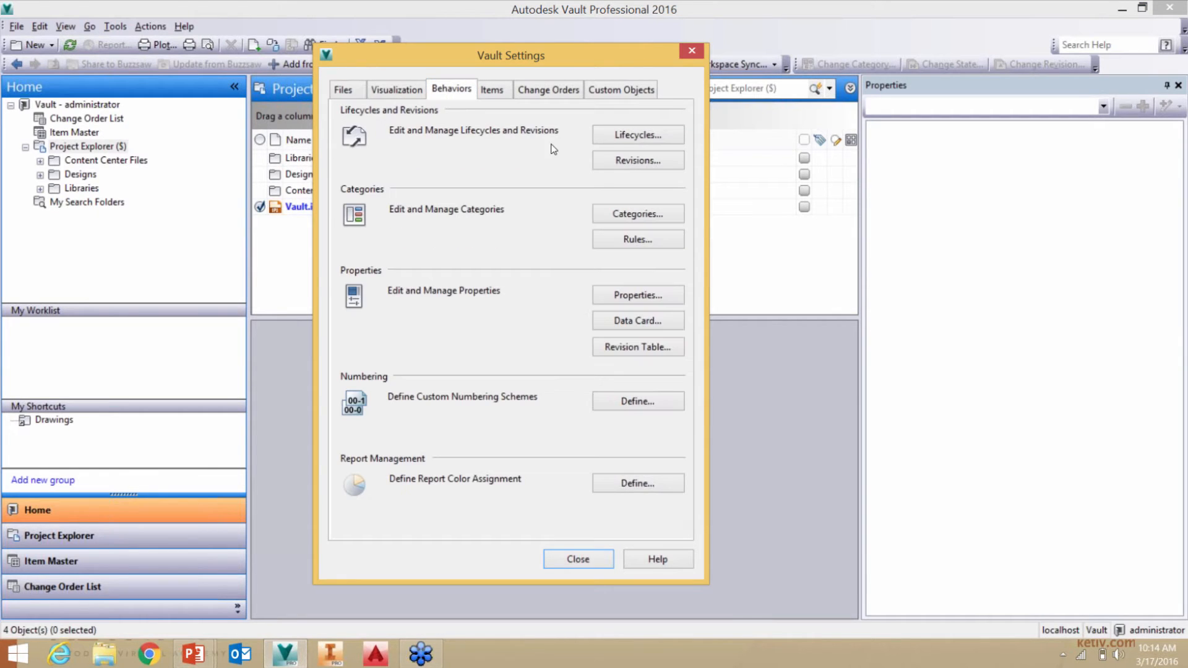
left_click(607, 137)
left_click_drag(613, 133, 661, 93)
left_click(314, 180)
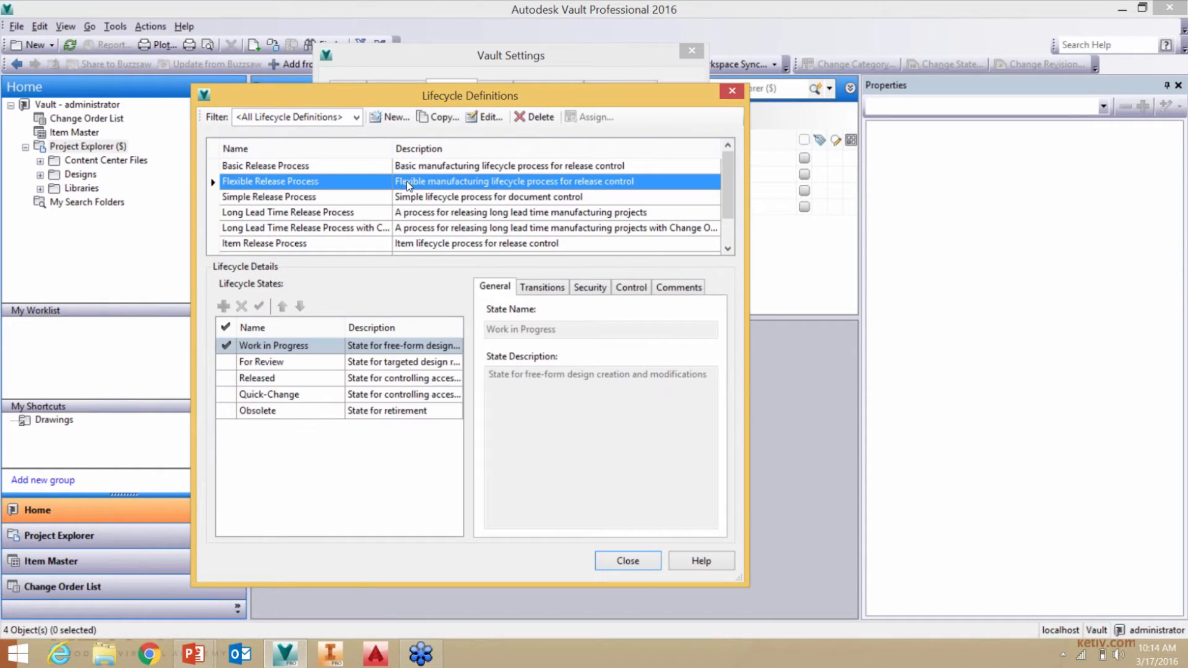
left_click(487, 119)
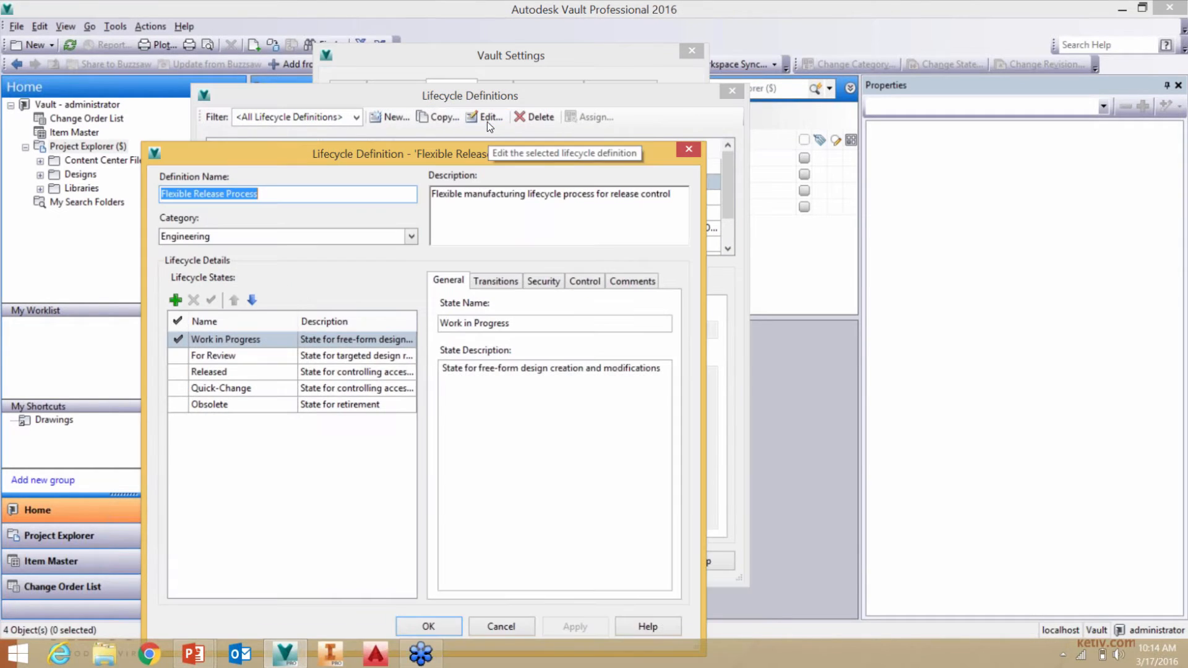
Examine the criteria, security and actions of the transition from Work in Progress to Released.
left_click(496, 281)
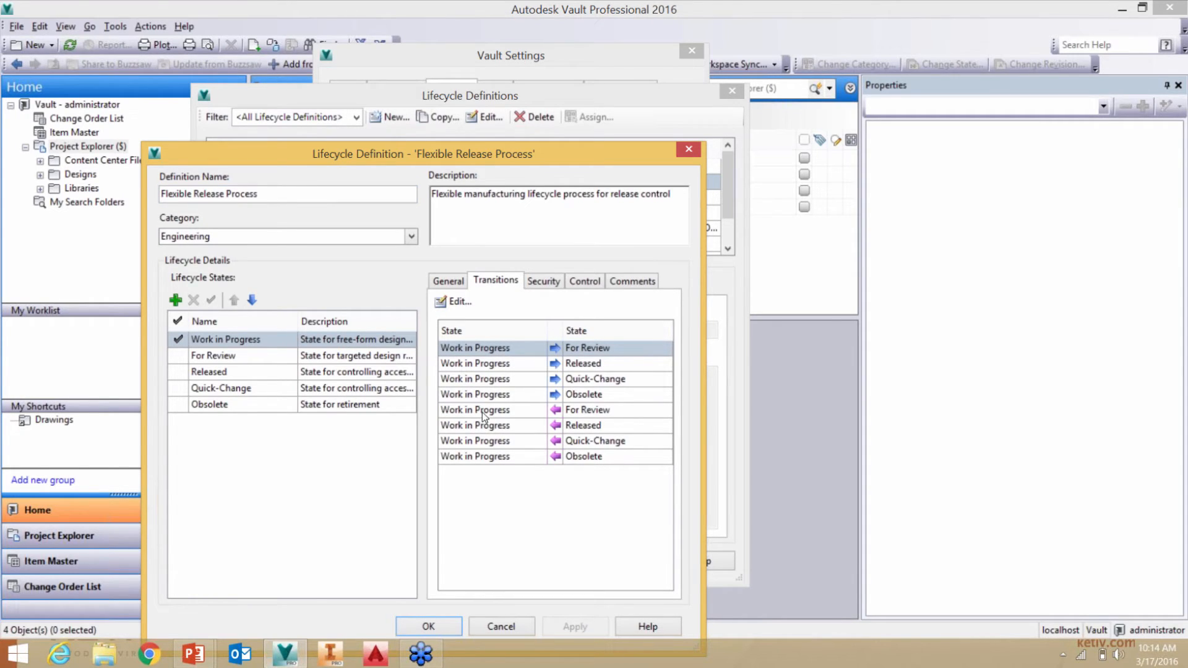
left_click(507, 364)
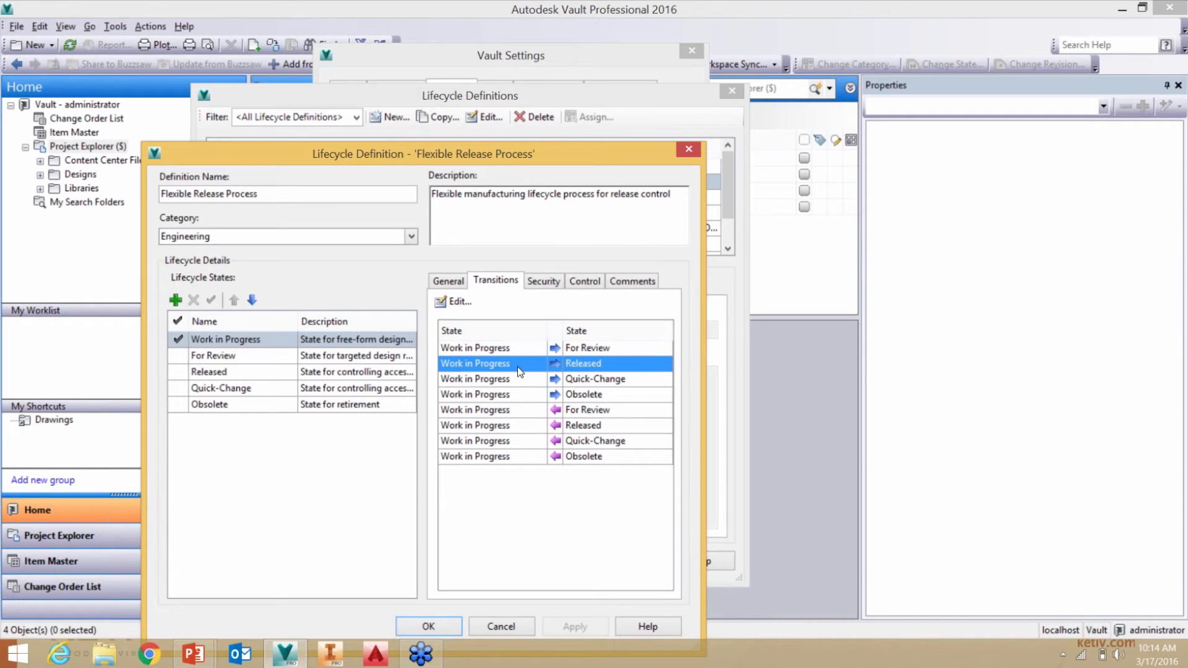
left_click(459, 304)
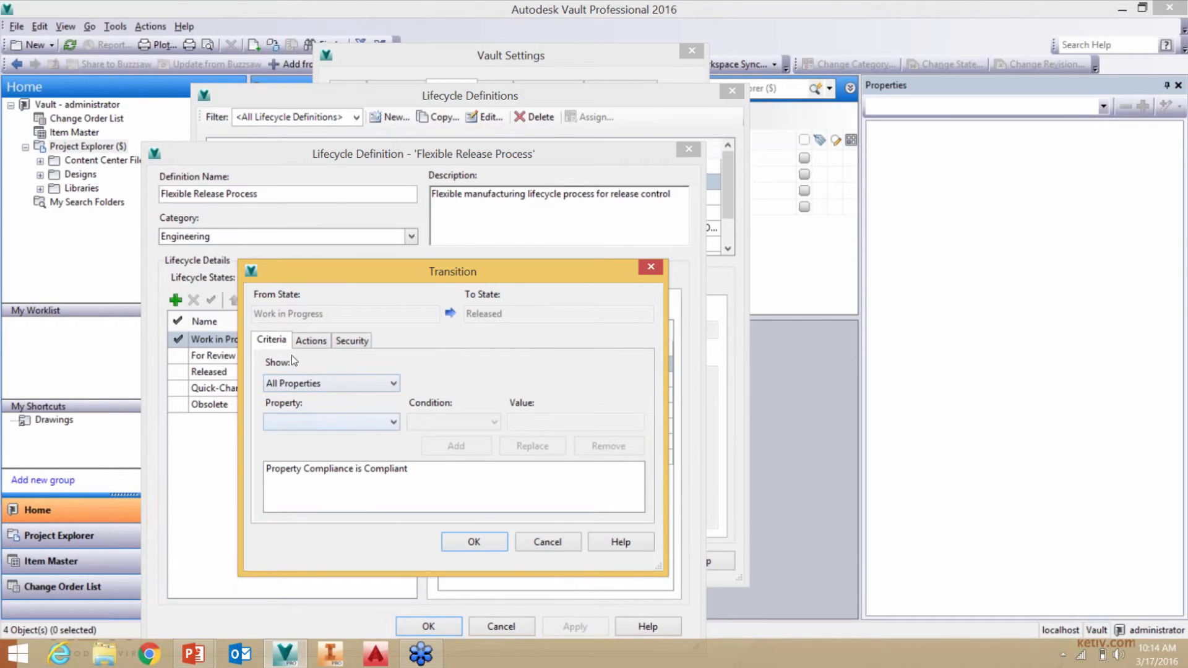
left_click(356, 469)
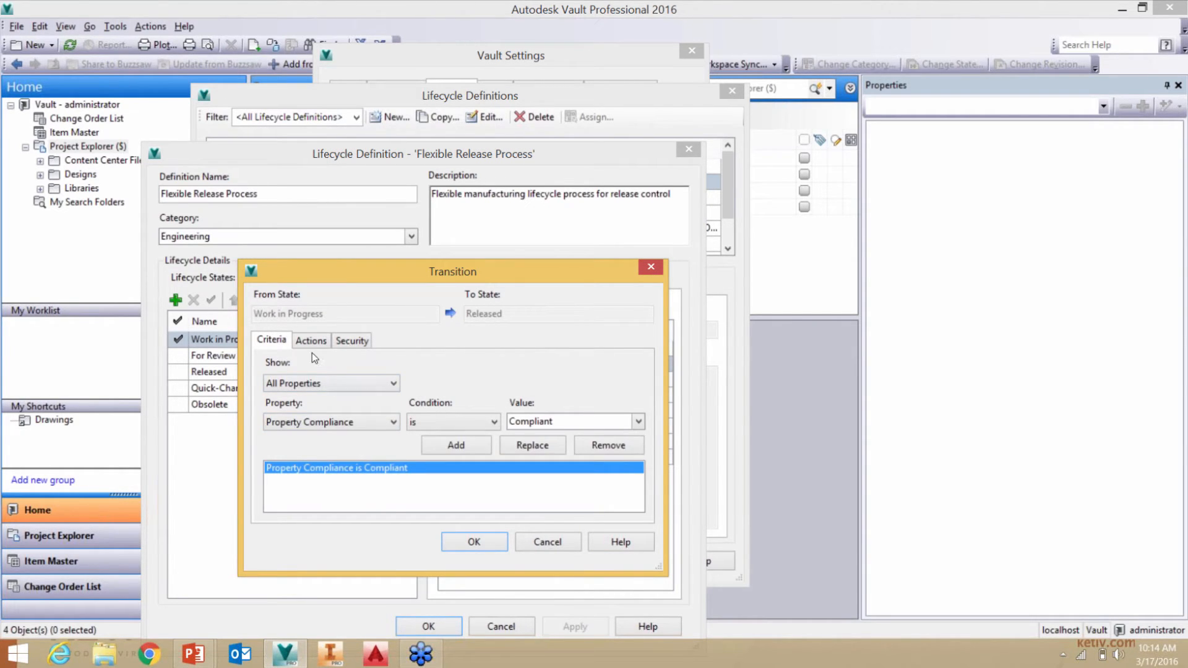
left_click(351, 341)
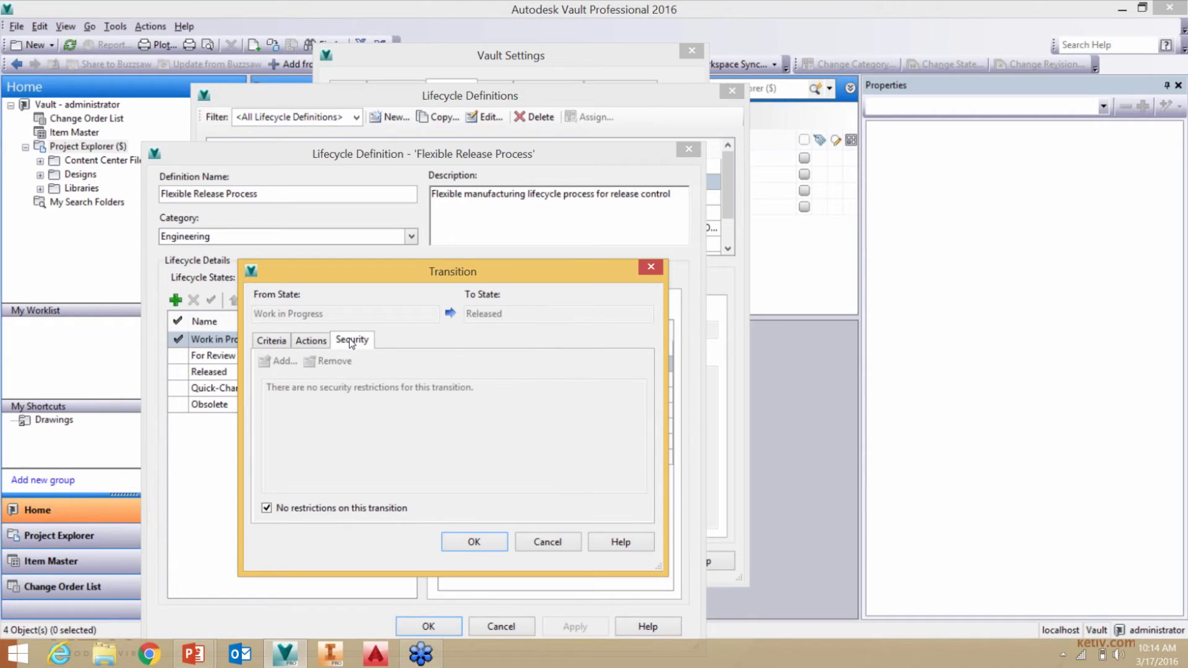
left_click(313, 342)
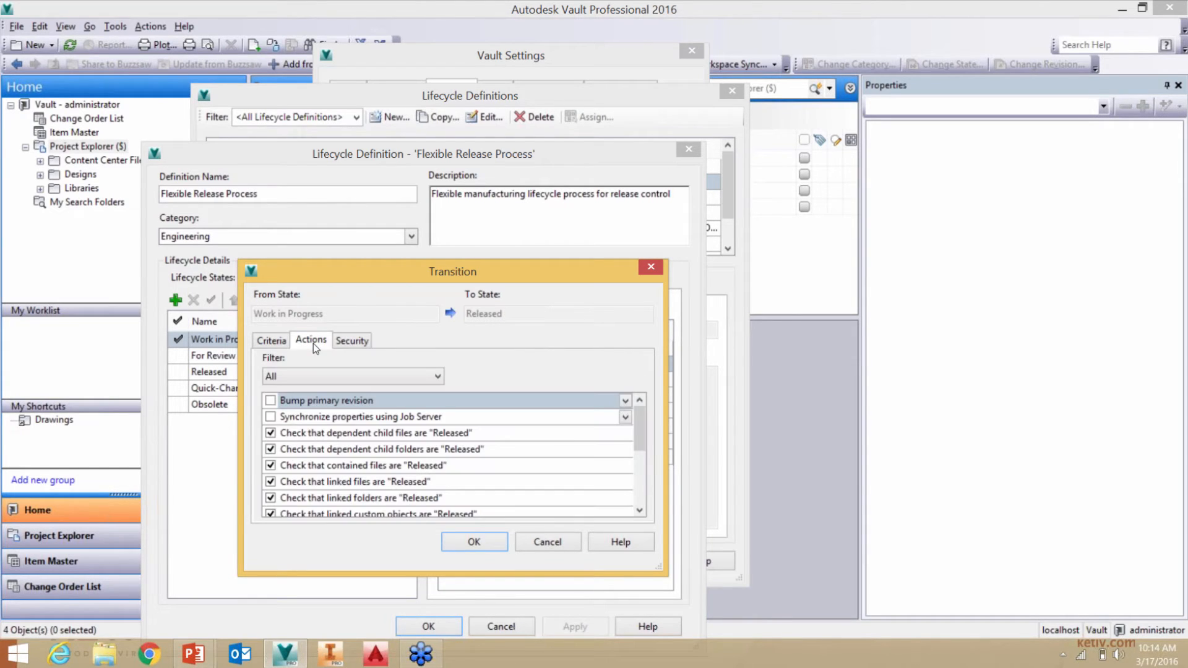
Try enabling "Synchronize properties and update view using Job Server" in the transition's Files actions, and close the definition and settings without applying.
left_click(323, 376)
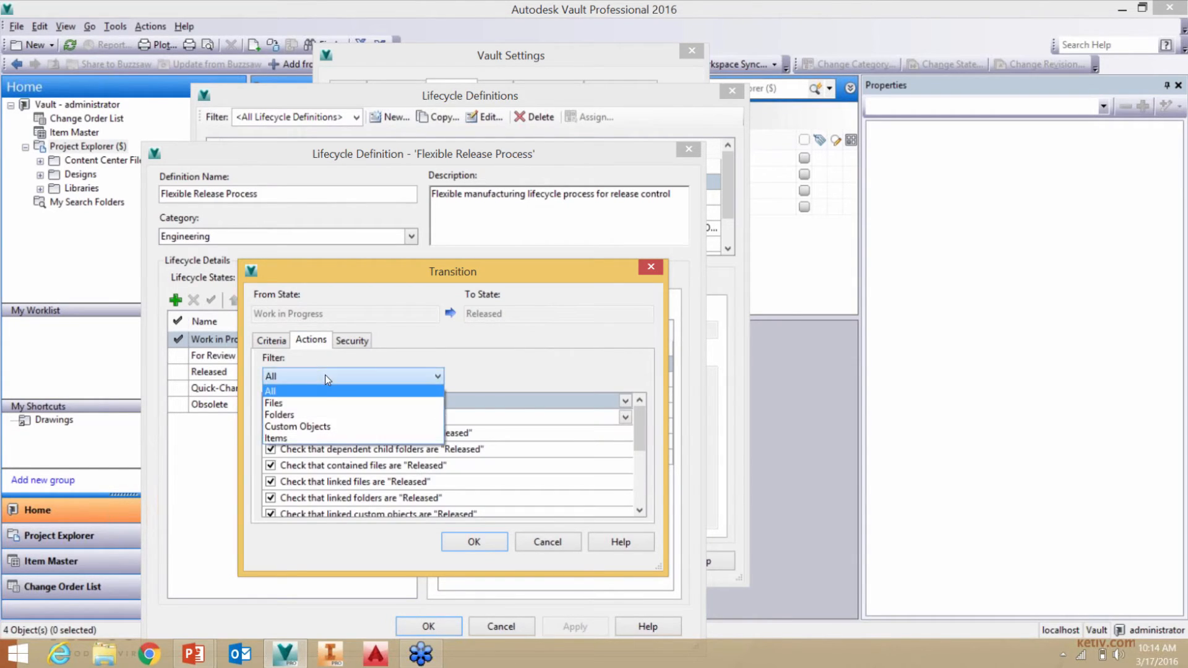
left_click(326, 399)
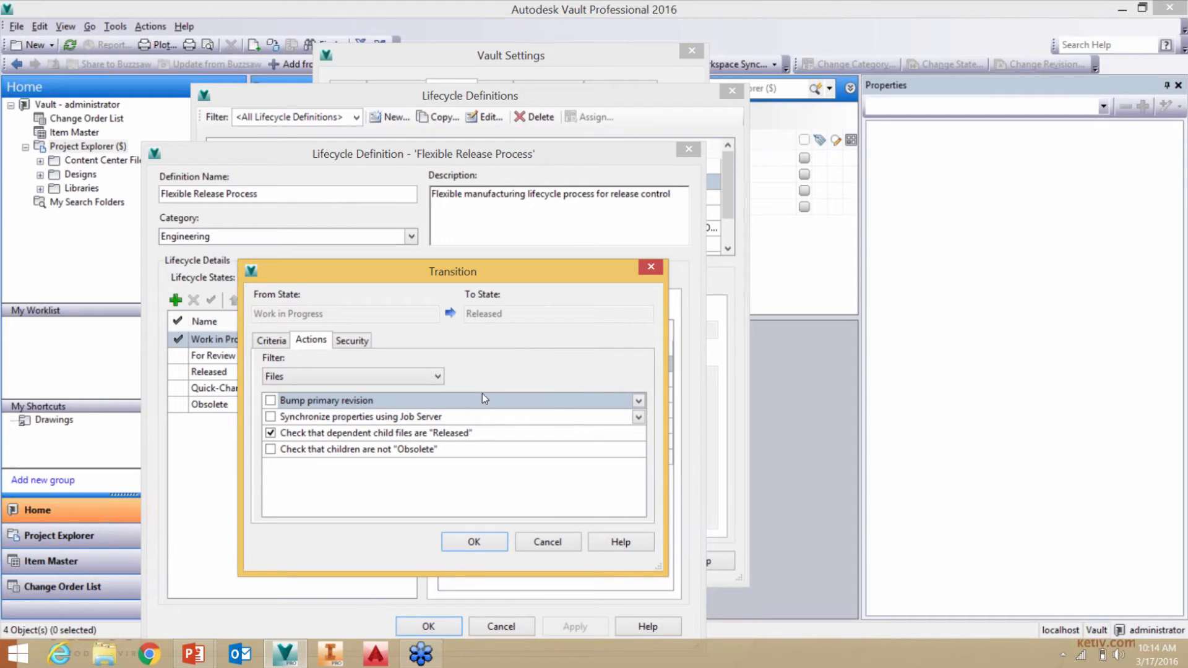
left_click(489, 419)
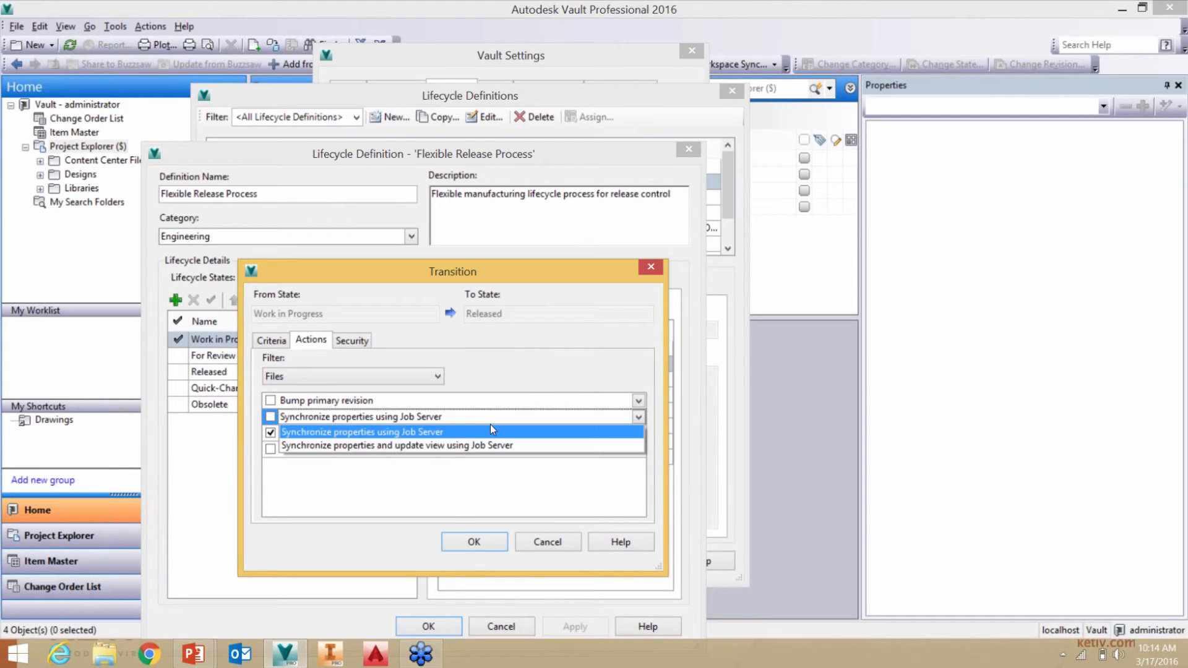
left_click(433, 443)
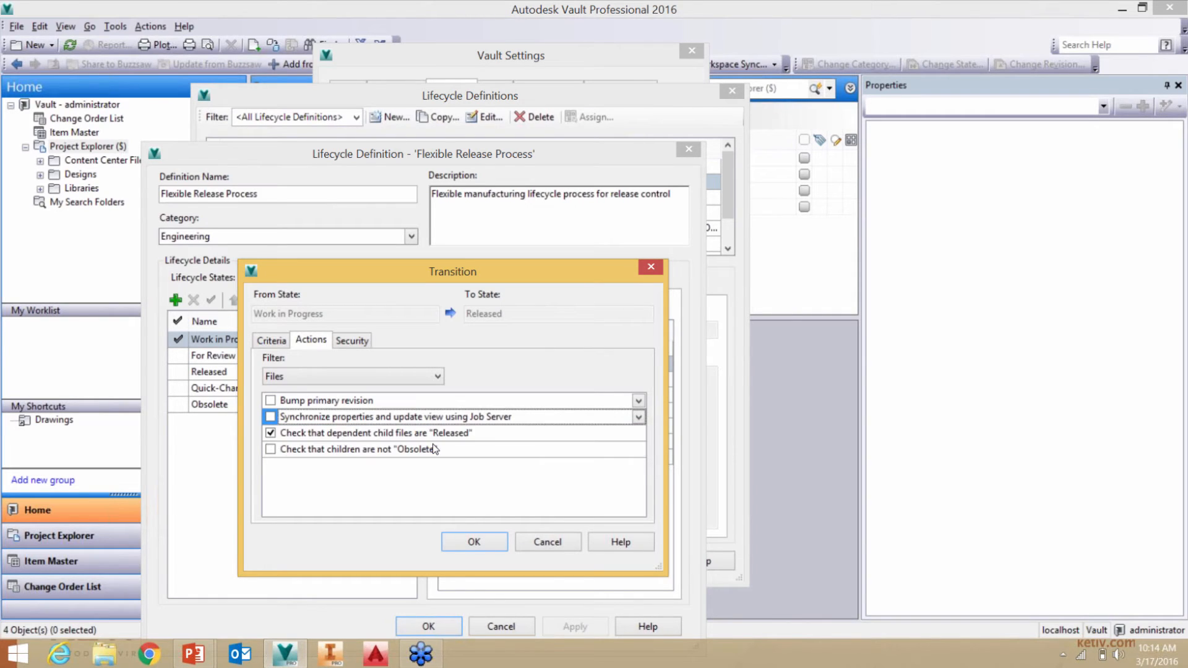
left_click(270, 416)
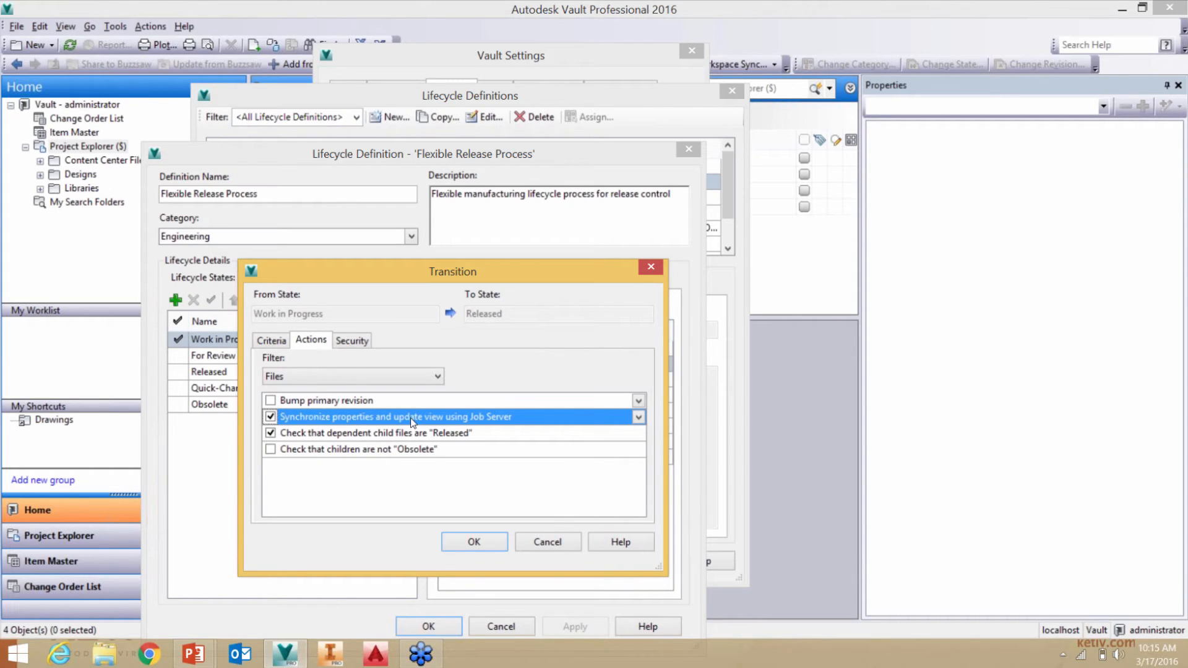
left_click(477, 542)
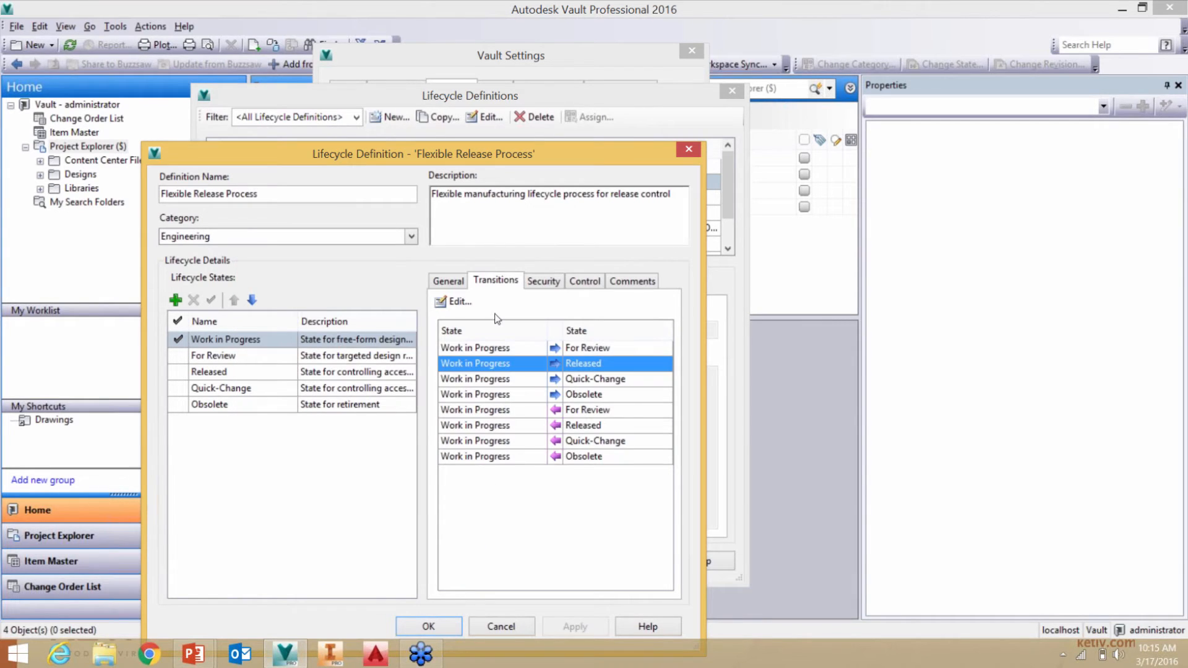
left_click(685, 149)
left_click(732, 90)
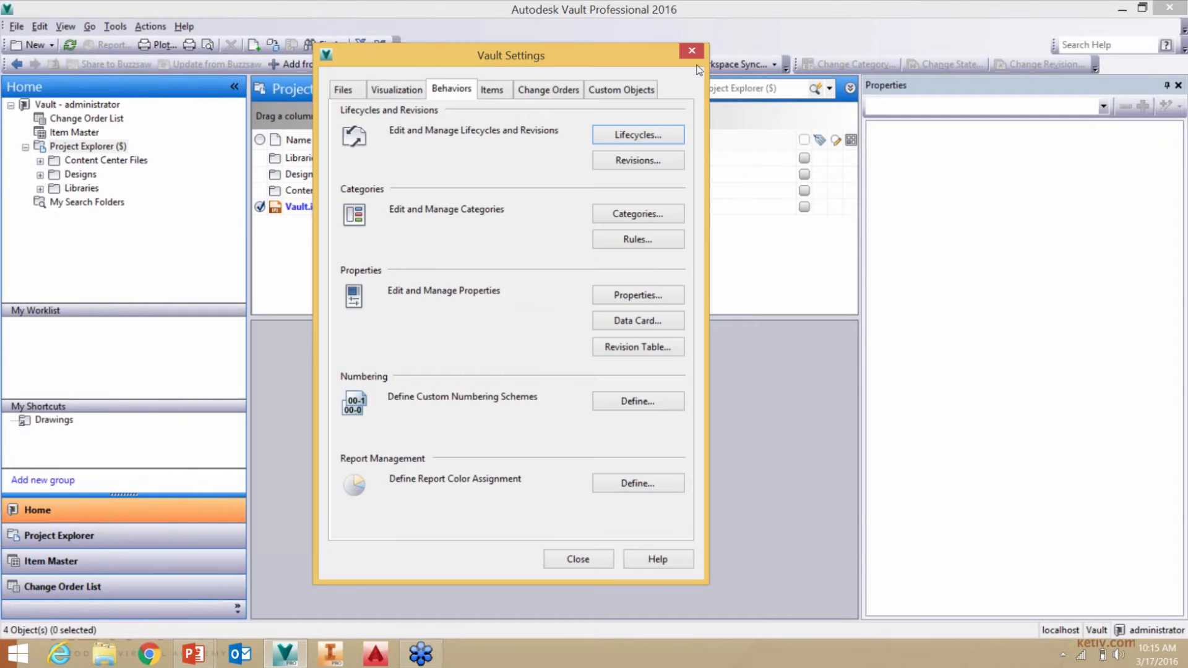
left_click(688, 50)
Browse to the Assemblies folder under Designs > Padlock and preview Pad Lock.iam and Catch Assembly.iam.
double_click(323, 177)
double_click(326, 180)
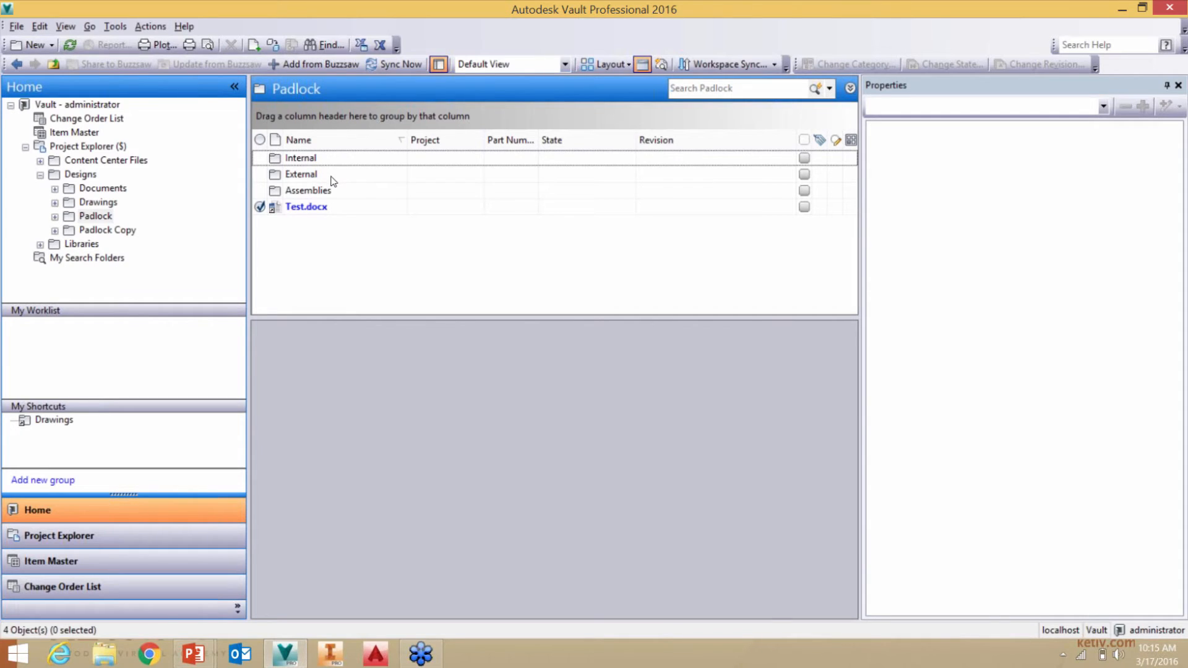
double_click(332, 190)
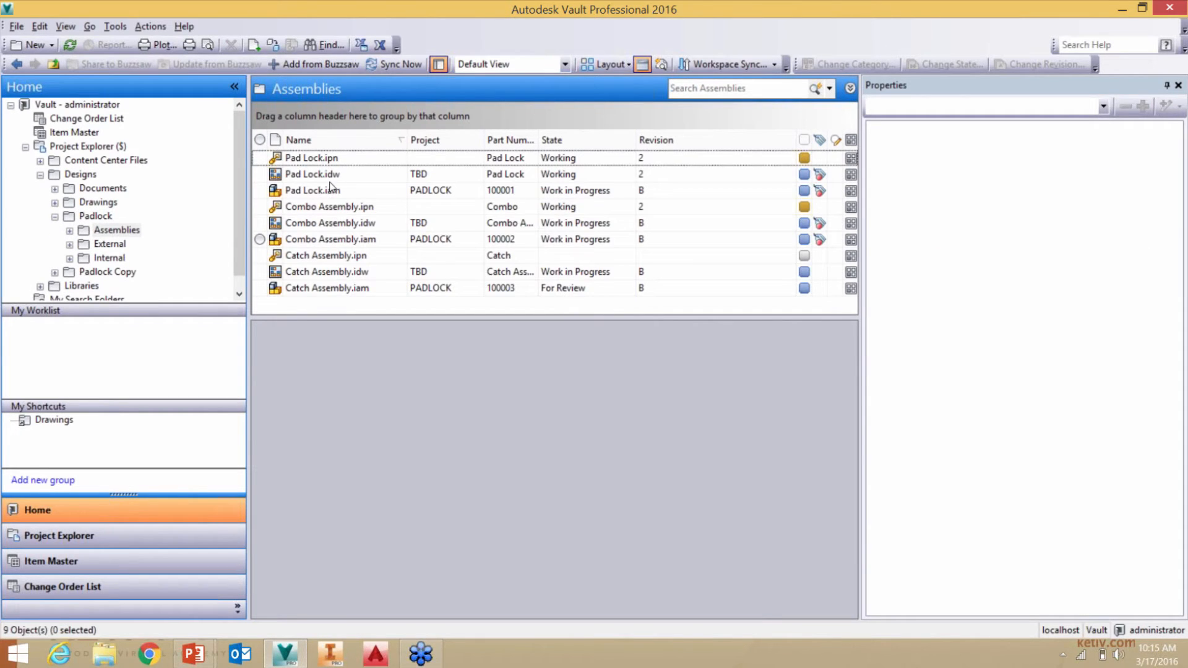
left_click(331, 190)
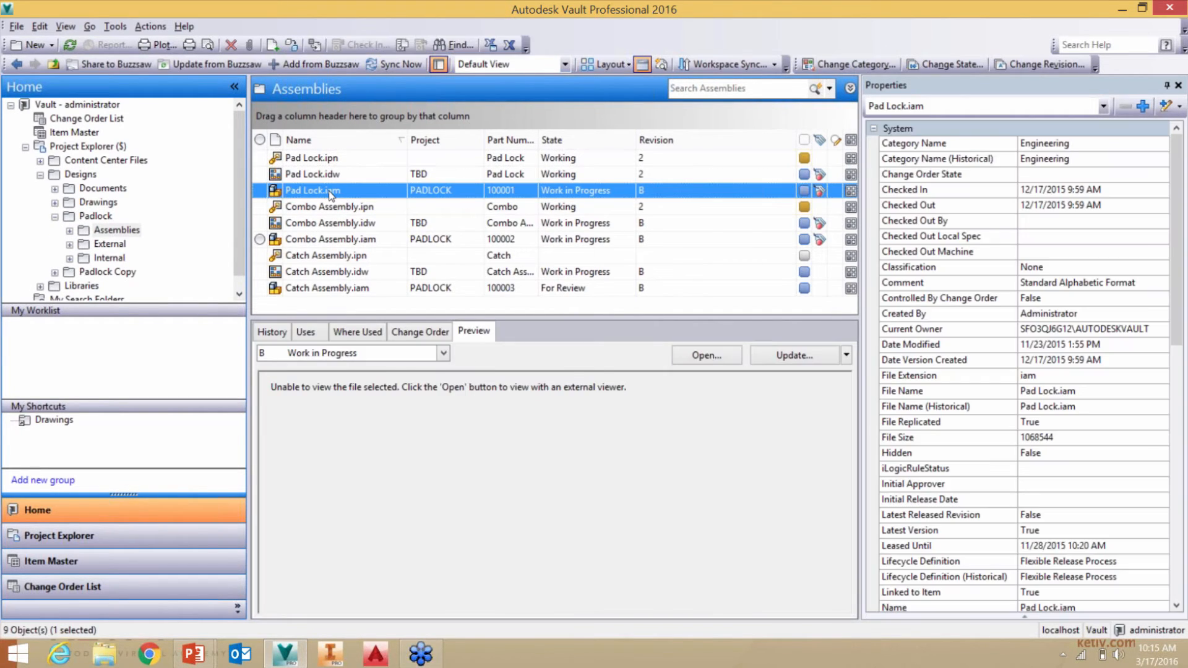
left_click(329, 287)
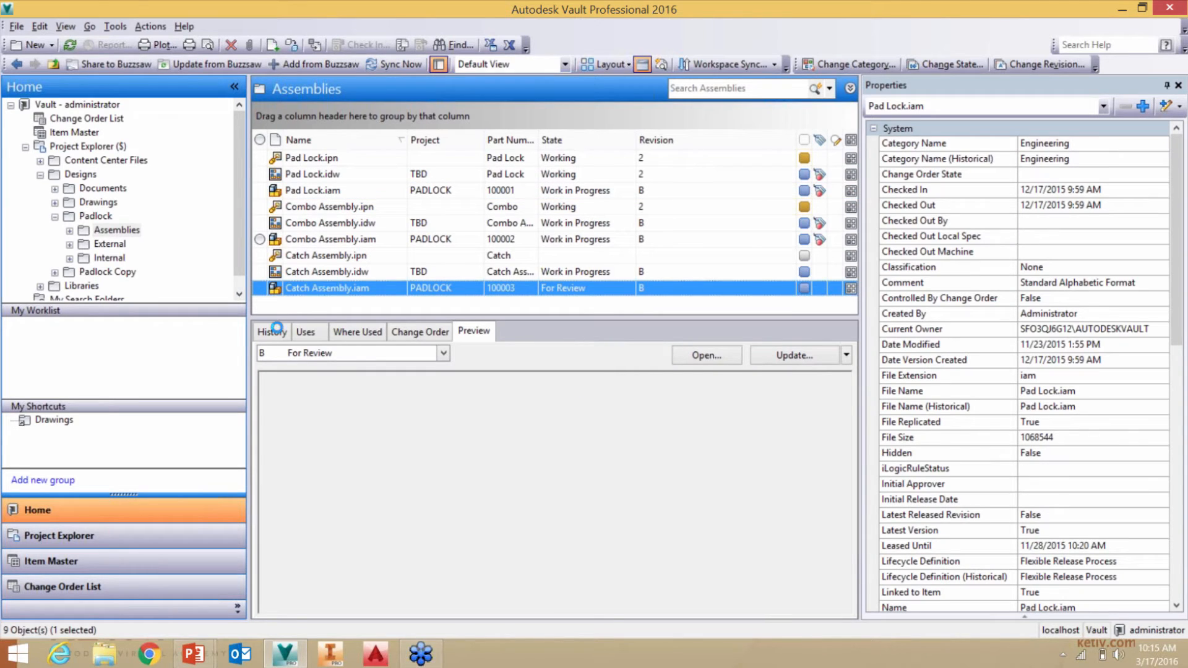
Preview Case Outer.ipt in the Padlock External folder and look through the commands available for it.
left_click(111, 243)
left_click(362, 255)
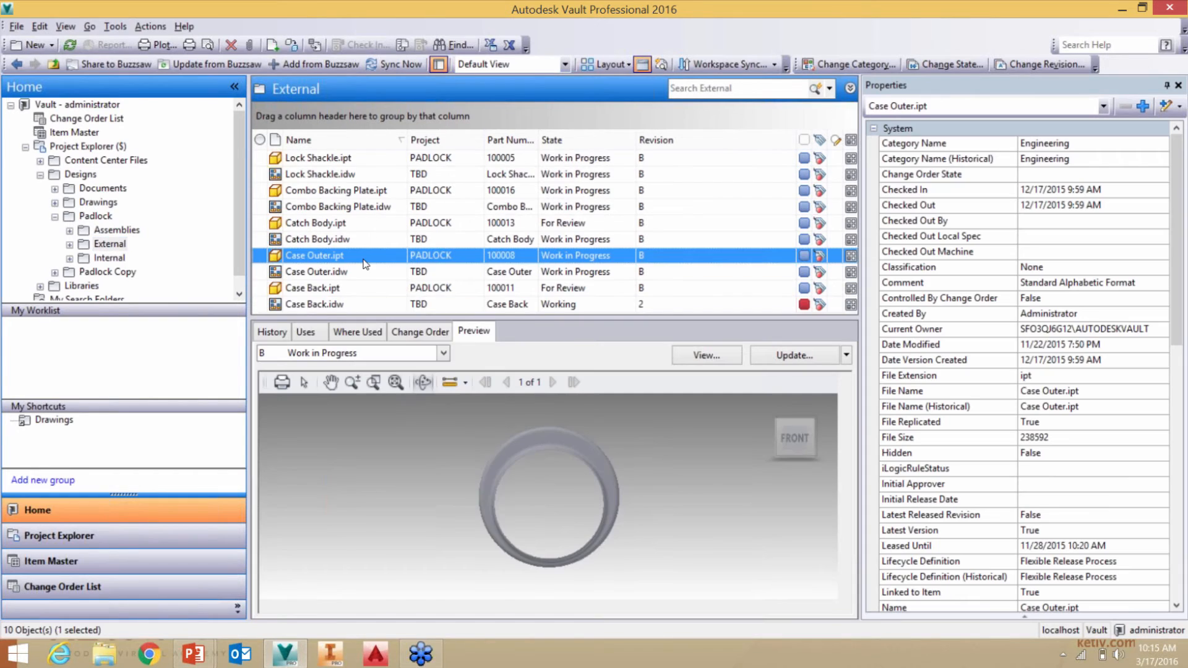
right_click(363, 256)
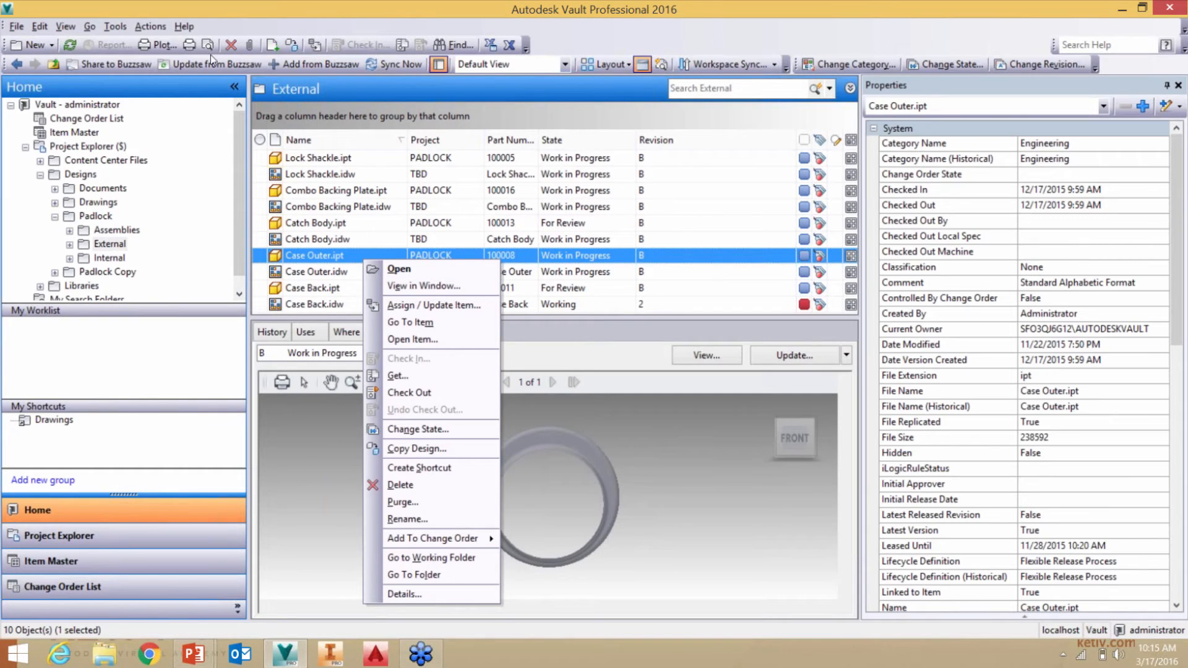
Synchronize the properties of Case Outer.ipt together with its parent drawing Case Outer.idw and close the results.
left_click(115, 26)
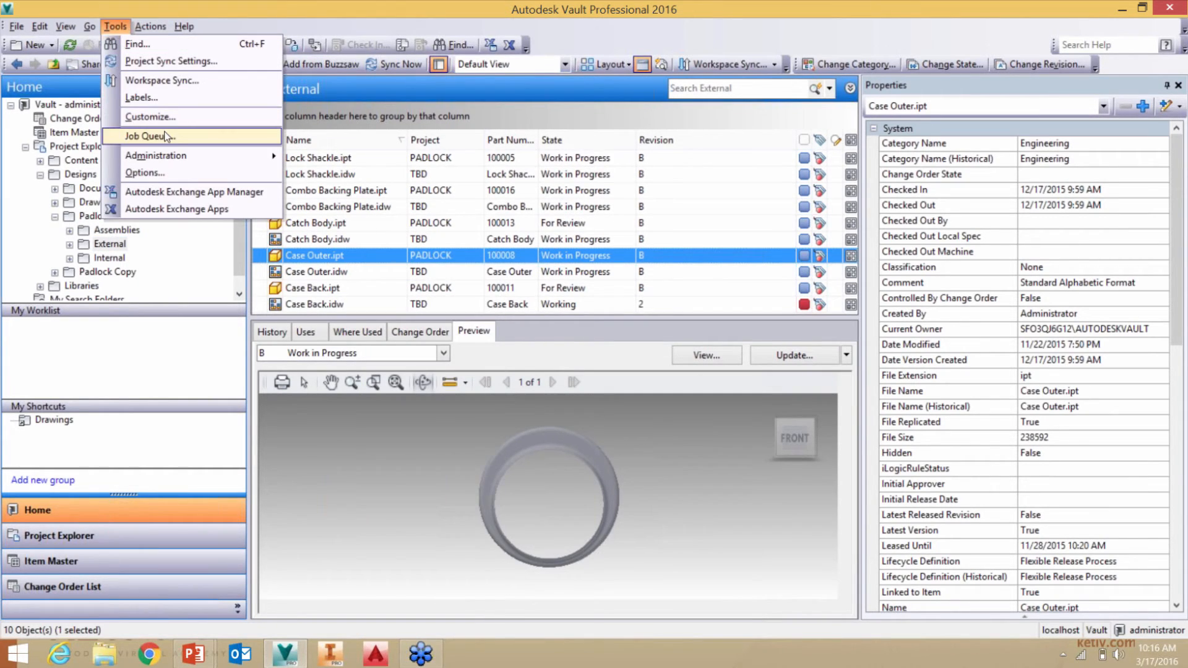
left_click(150, 31)
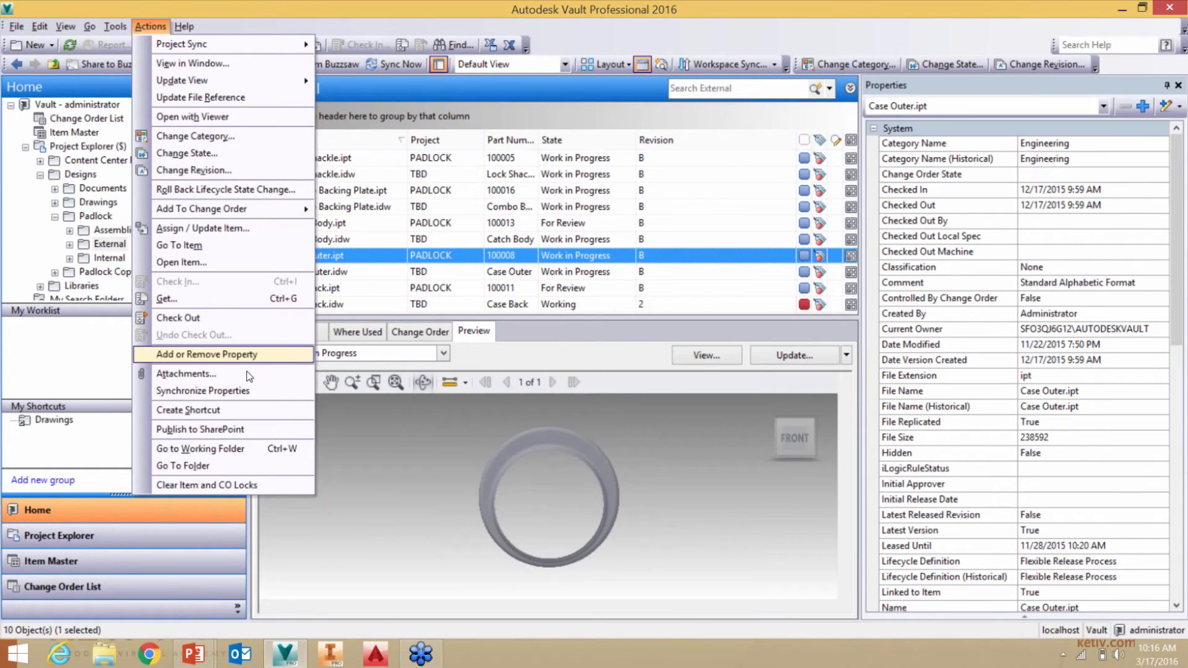
left_click(260, 393)
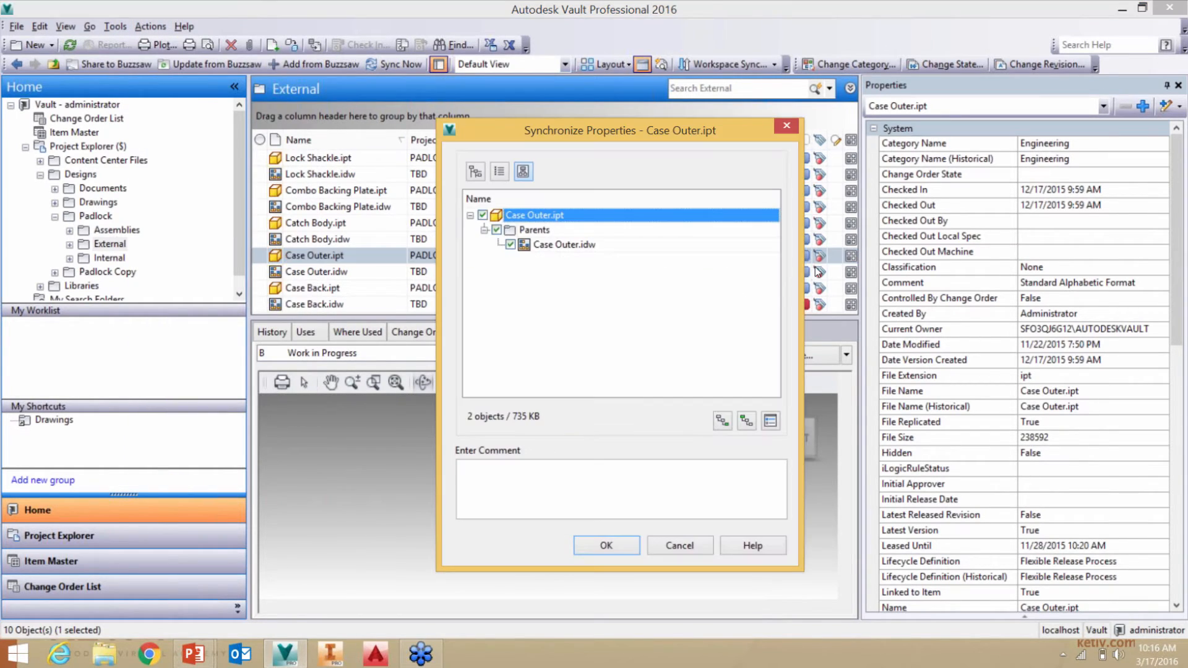
left_click(600, 539)
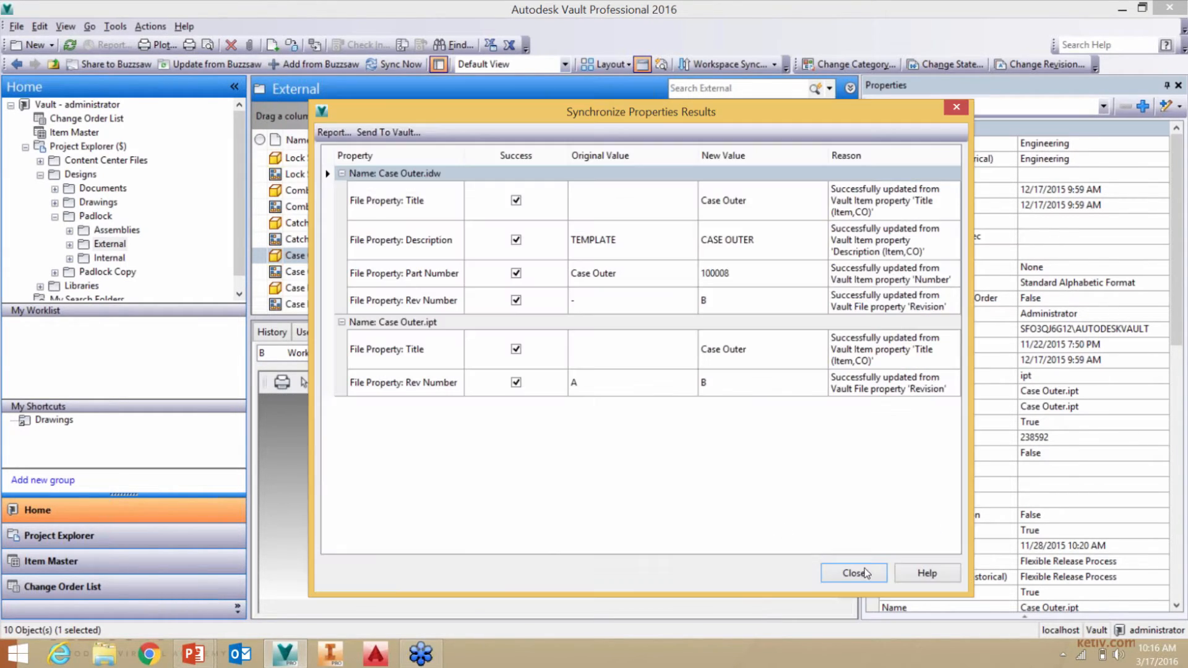
left_click(865, 572)
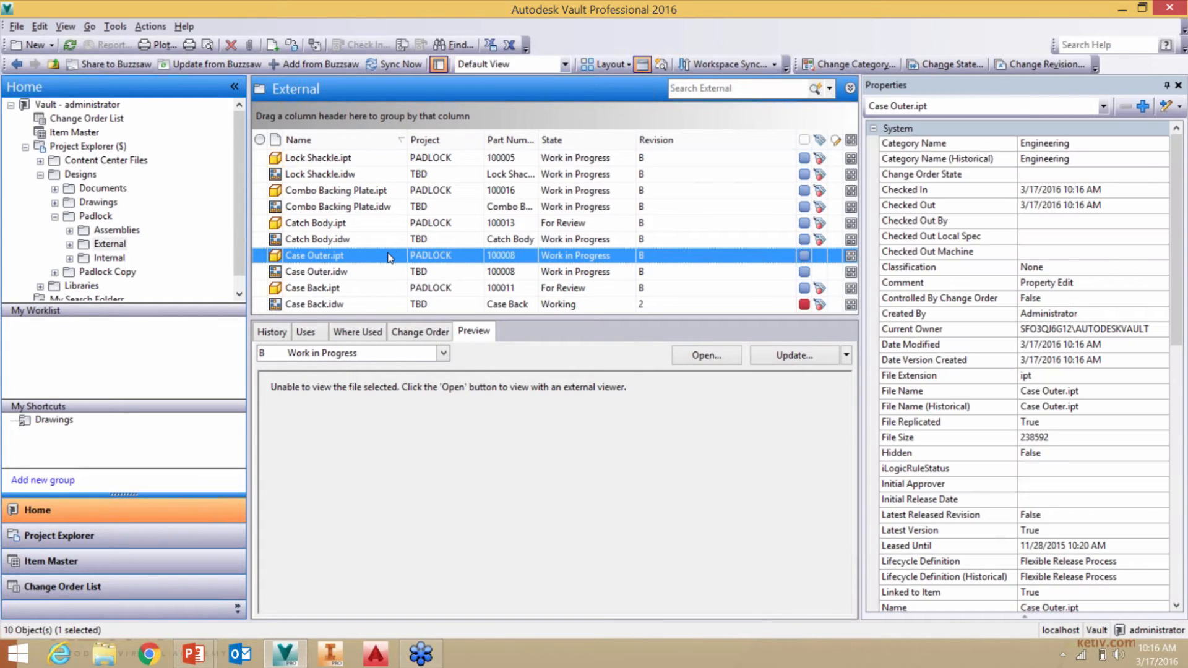
Change the lifecycle state of Case Outer.ipt to Released with the comment "Released to manufacturing".
right_click(351, 262)
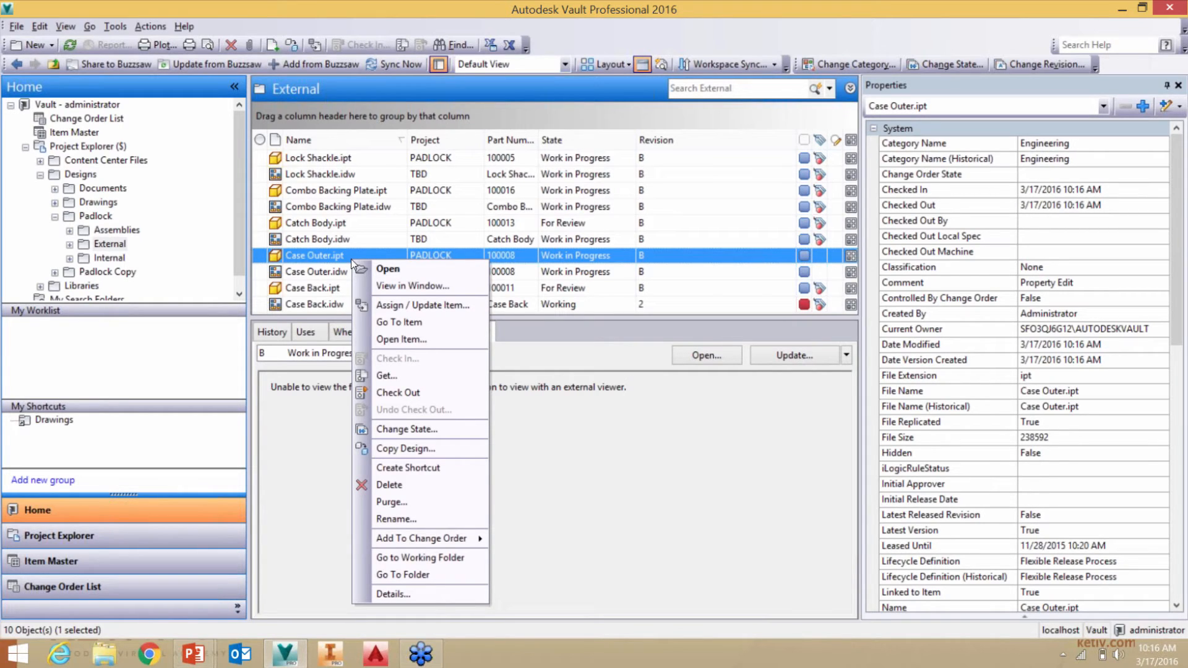
left_click(405, 429)
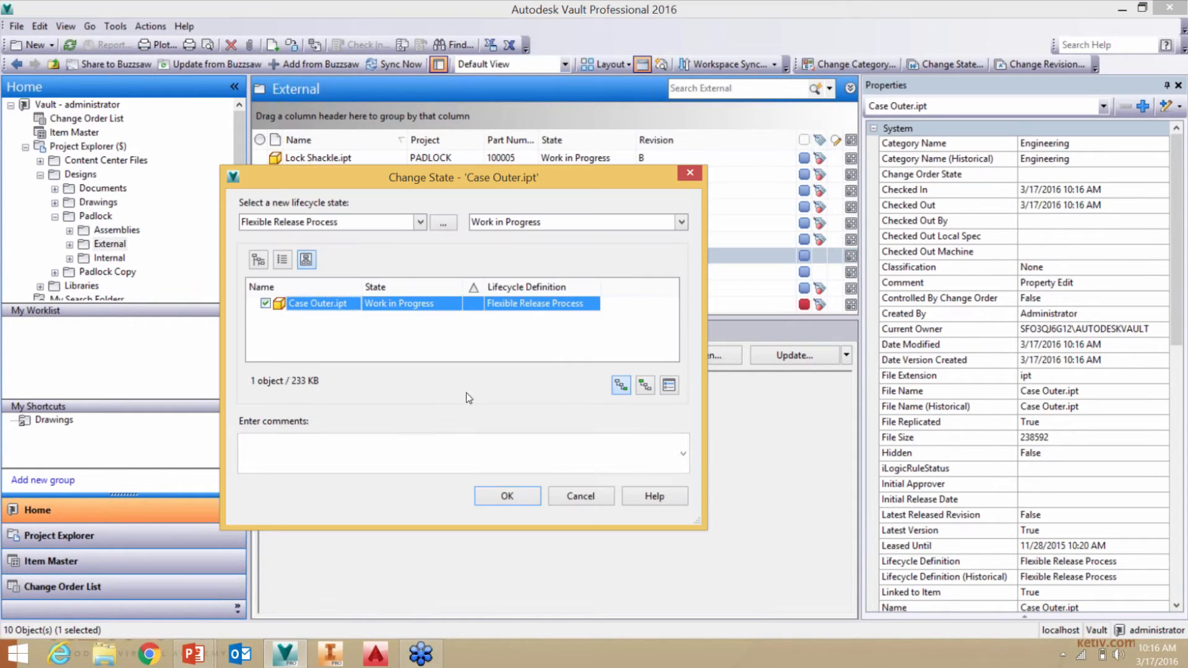
left_click(515, 222)
left_click(489, 265)
type("Released to manufacturing")
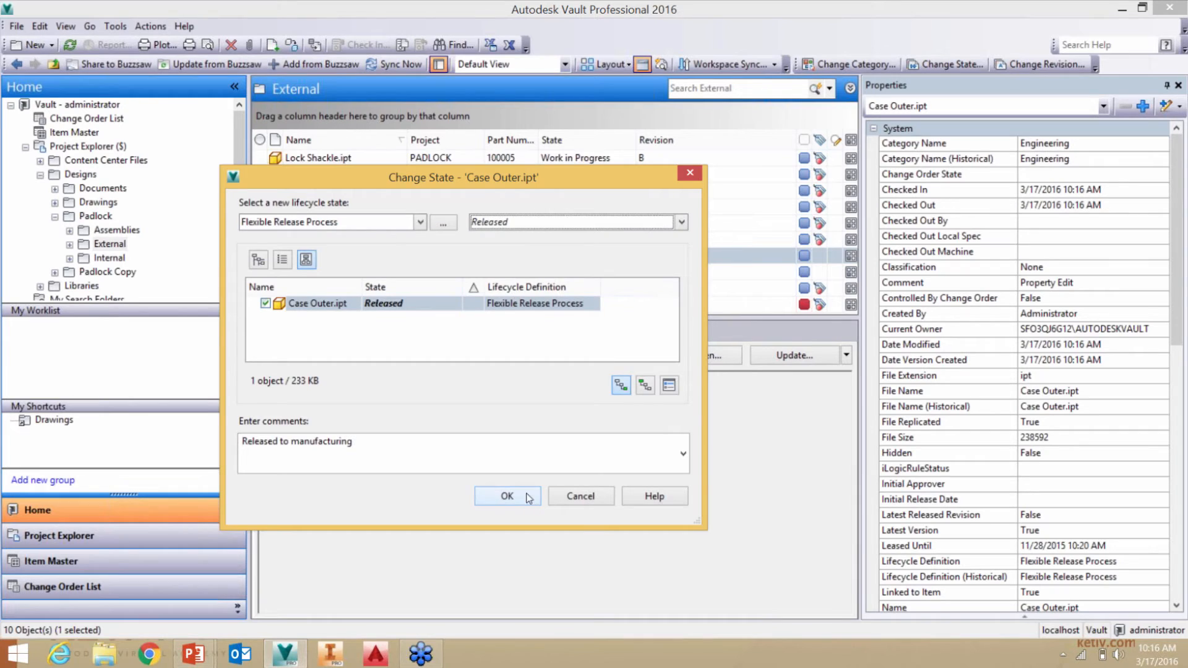
left_click(508, 495)
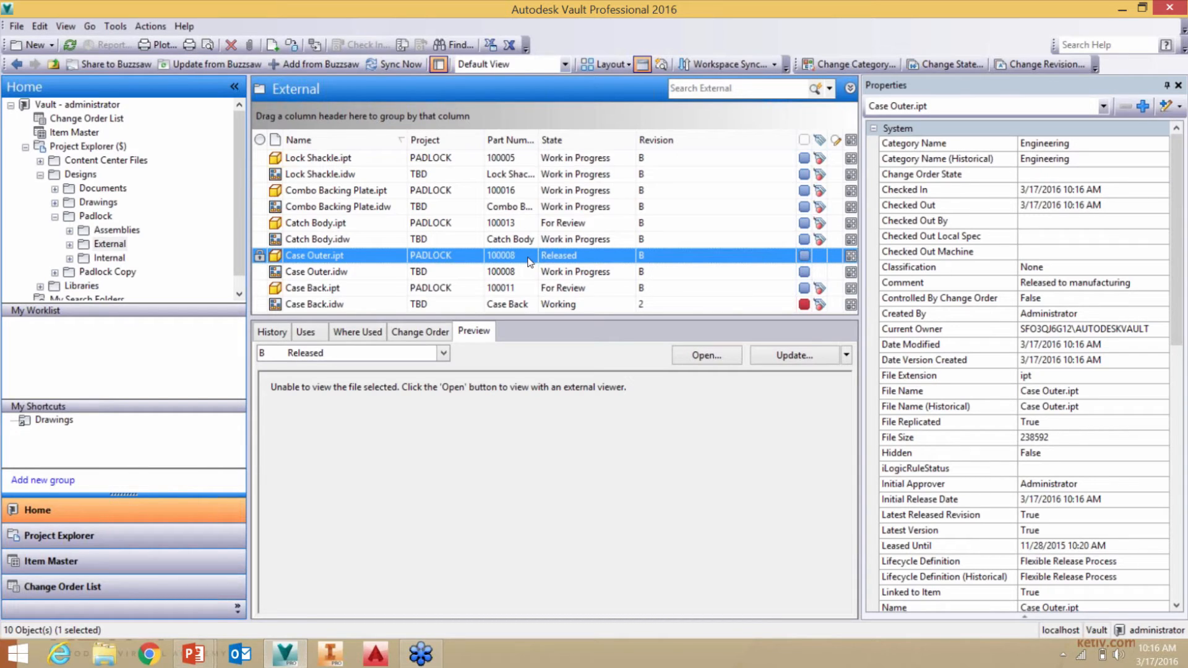
Queue a visualization update for Pad Lock.idw and Combo Assembly.idw in the Padlock Assemblies folder.
left_click(103, 230)
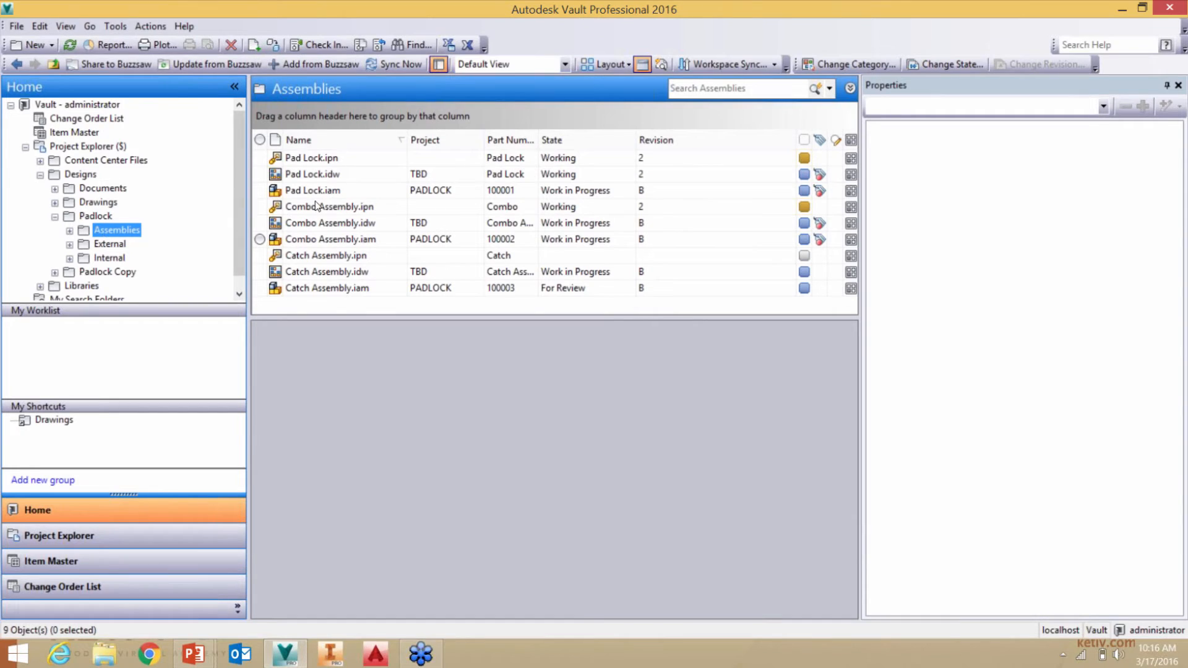
left_click(340, 178)
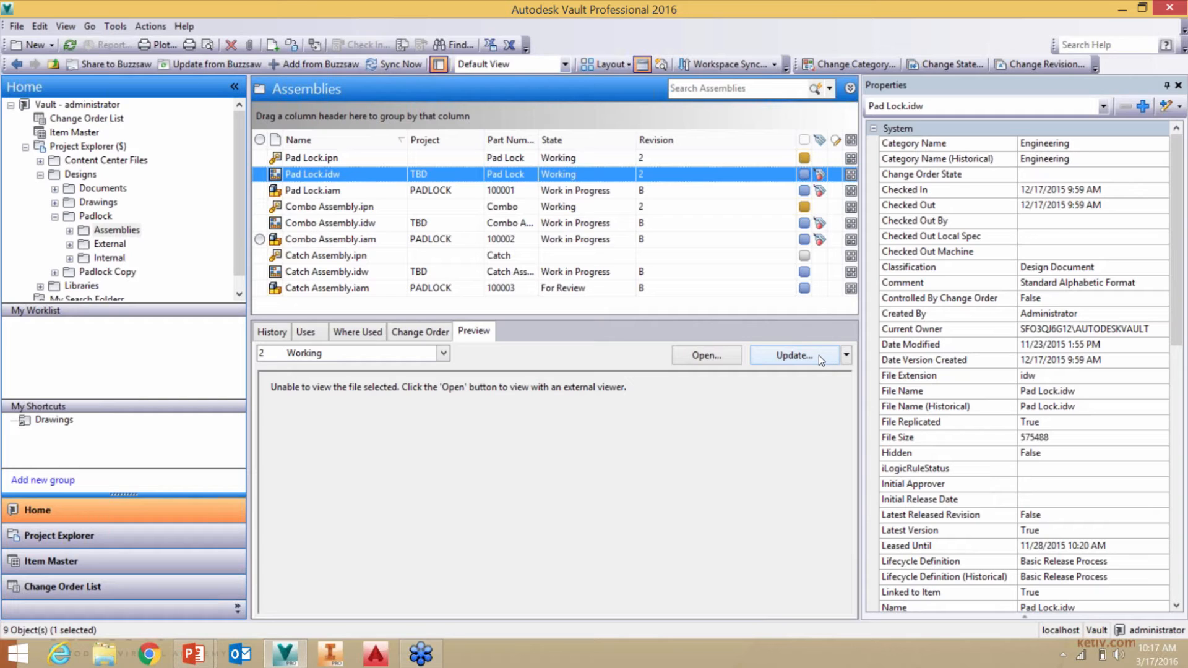
left_click(847, 355)
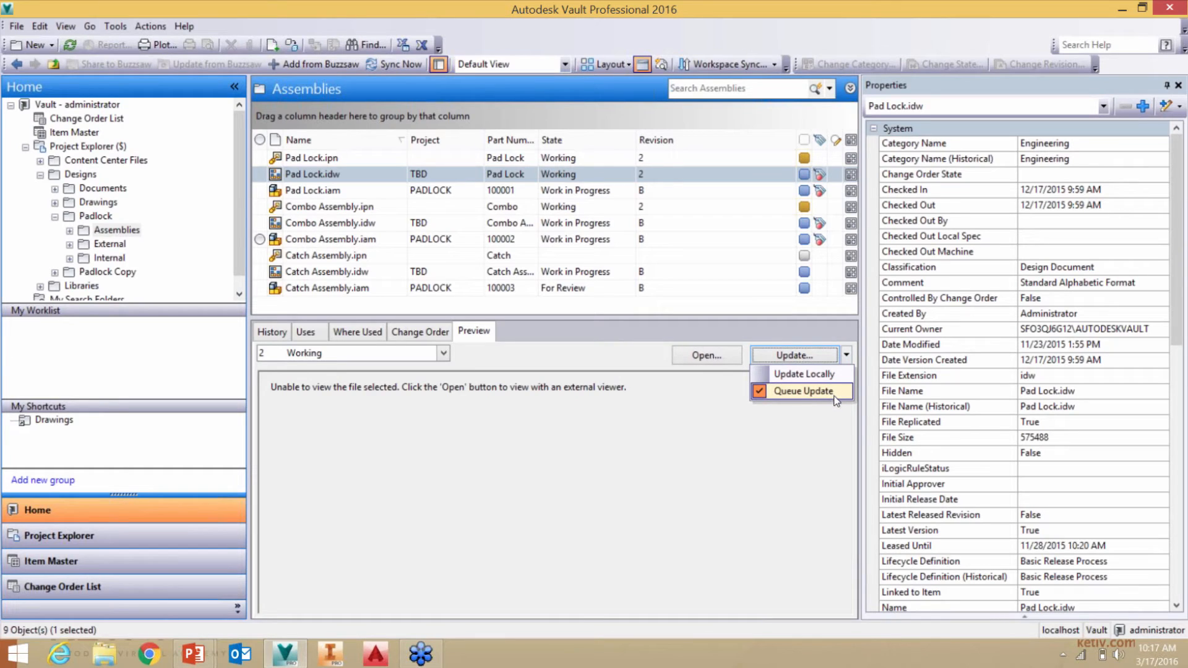
left_click(764, 447)
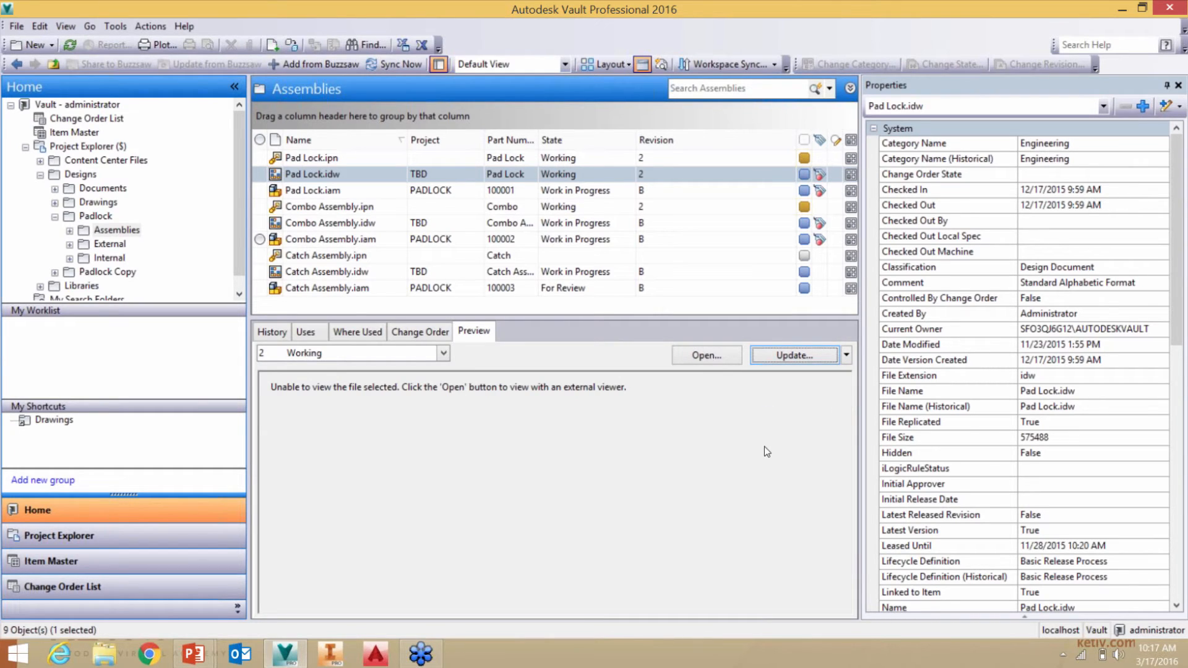
left_click(369, 224, "ctrl")
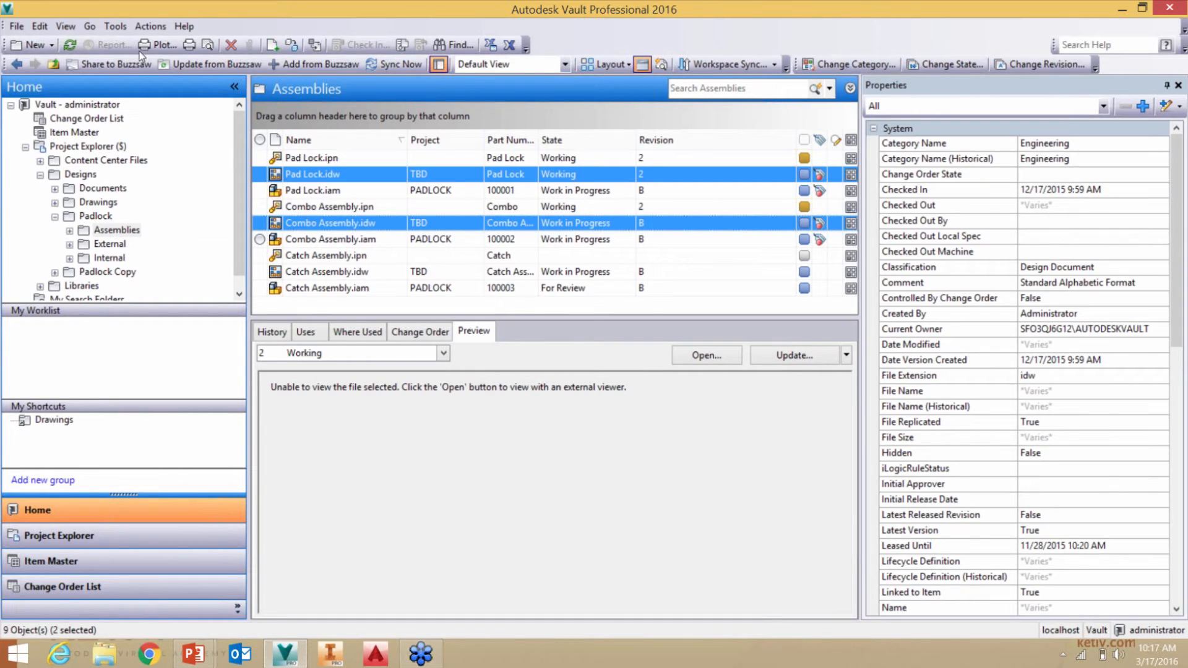
left_click(150, 26)
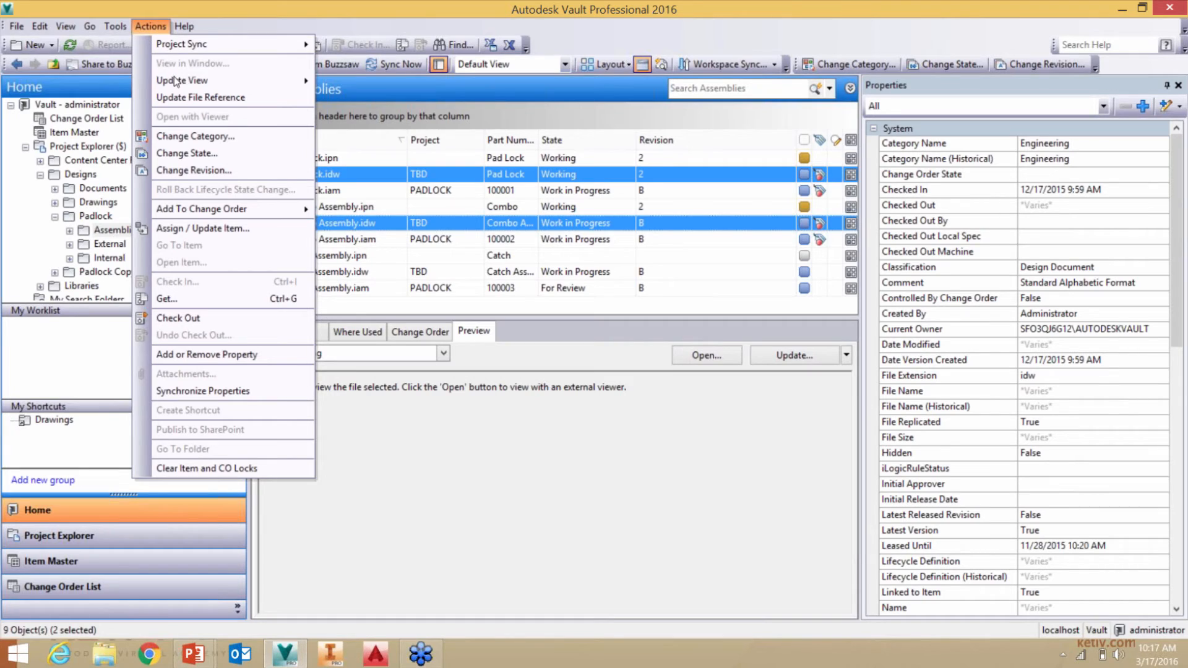
mouse_move(296, 80)
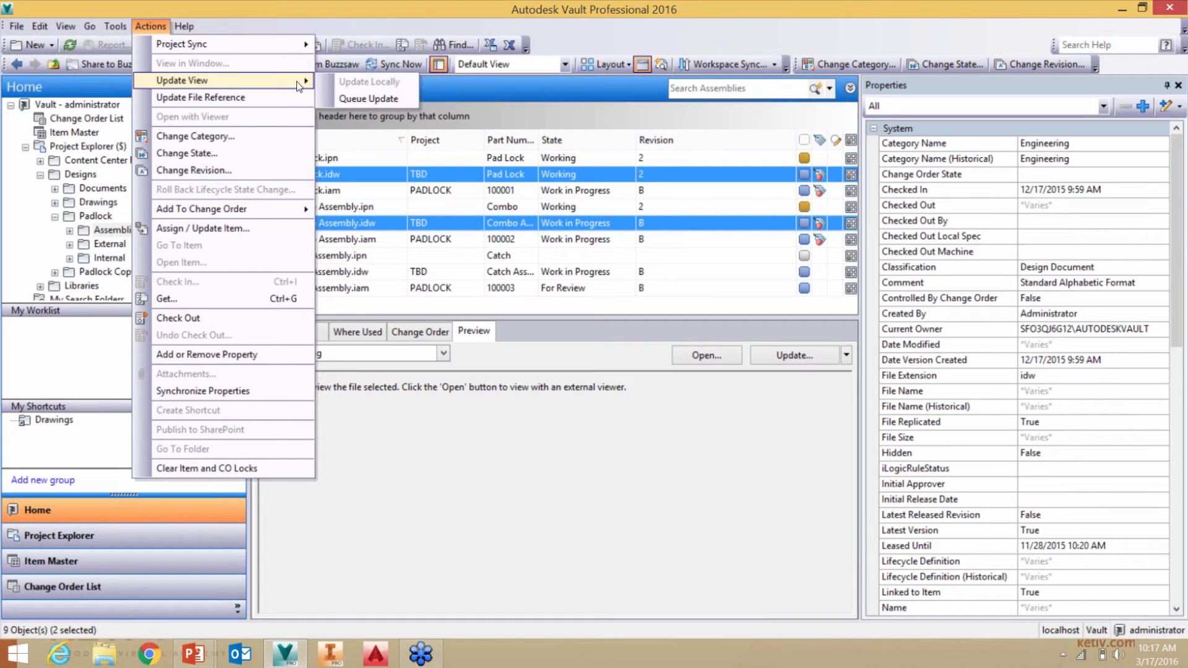
left_click(385, 99)
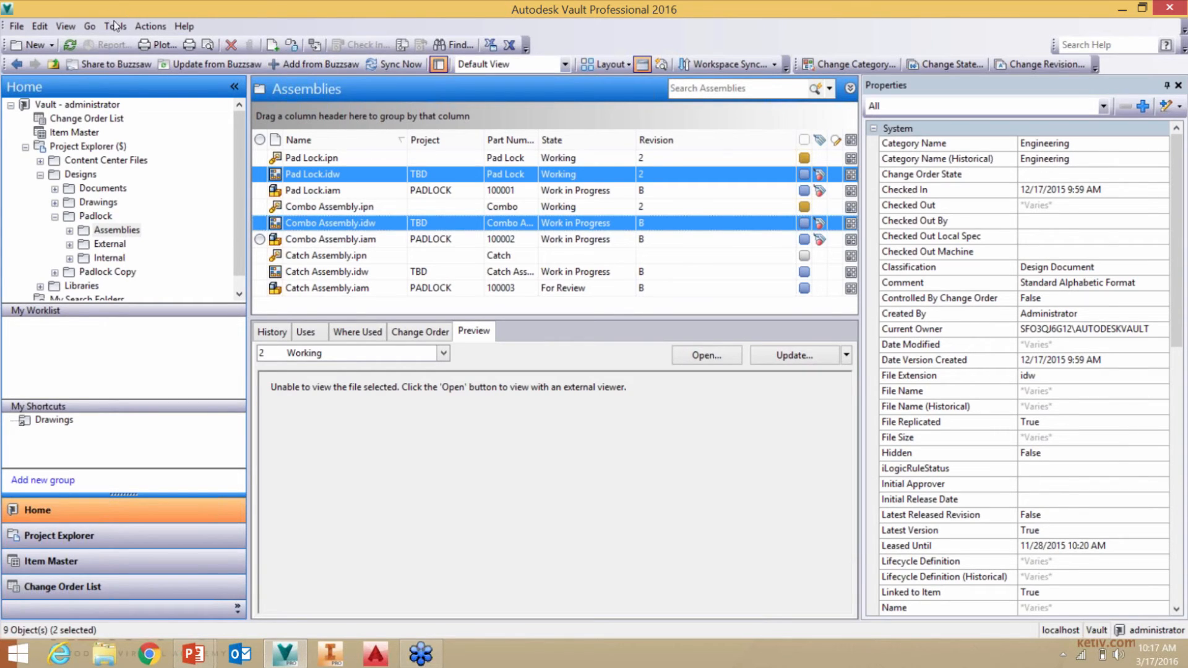
Open the job queue and examine the details of its DWF Create jobs and the Synchronize Properties job for Case Outer.ipt.
left_click(116, 27)
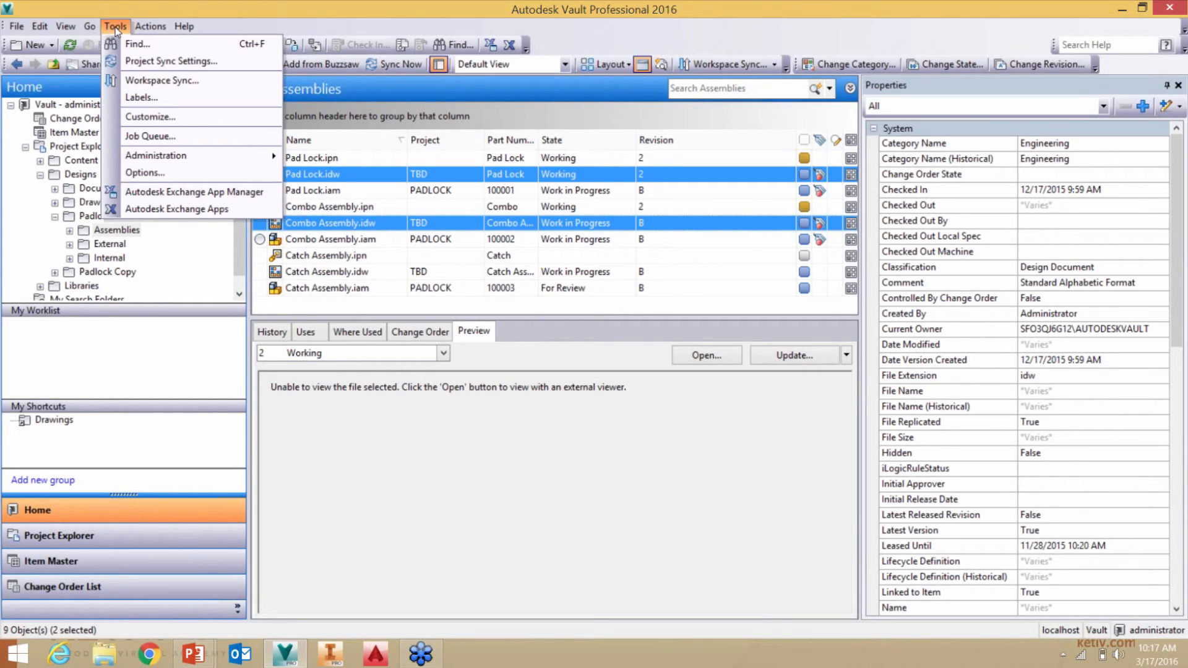
left_click(210, 138)
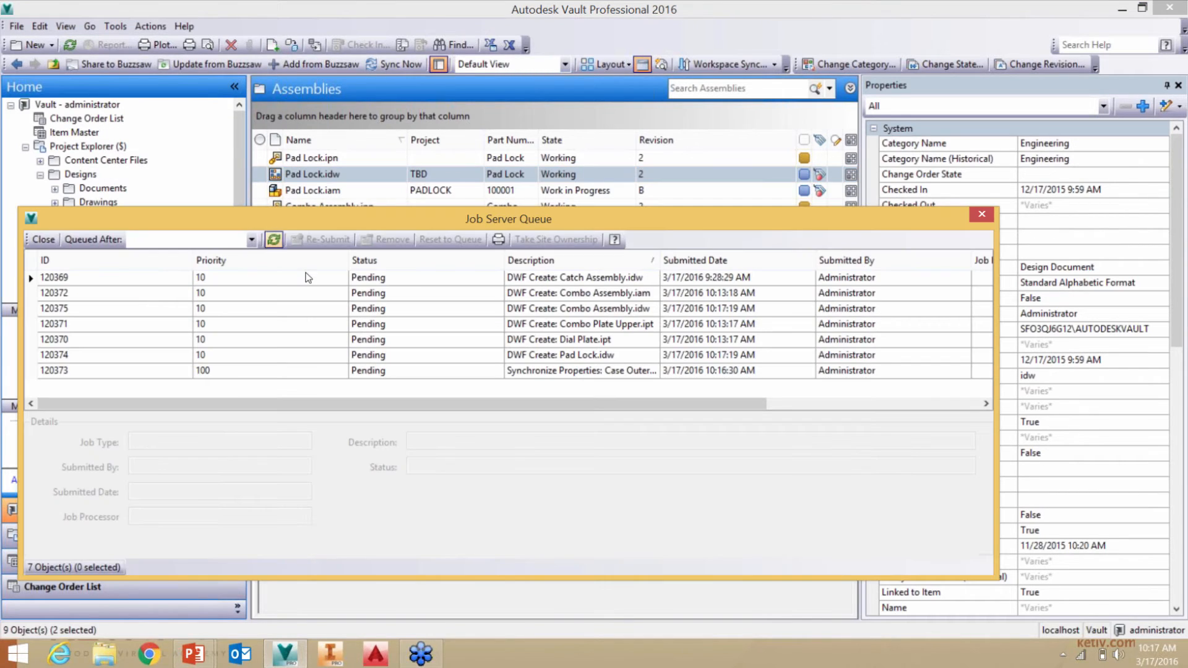
left_click(314, 277)
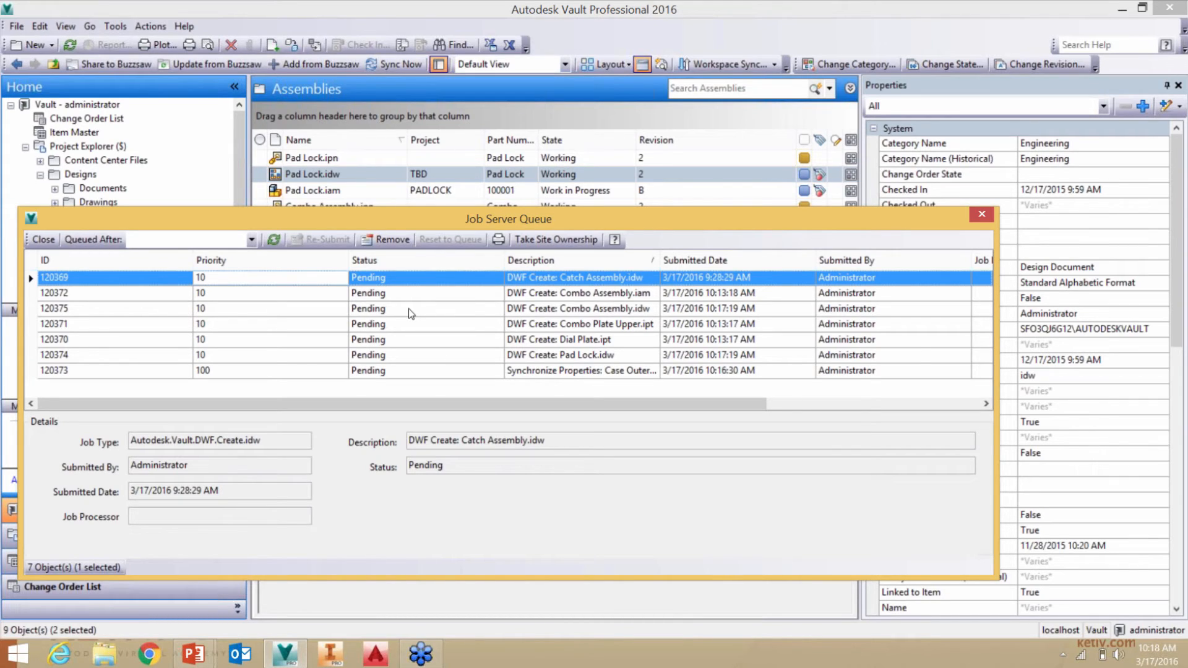
left_click(538, 293)
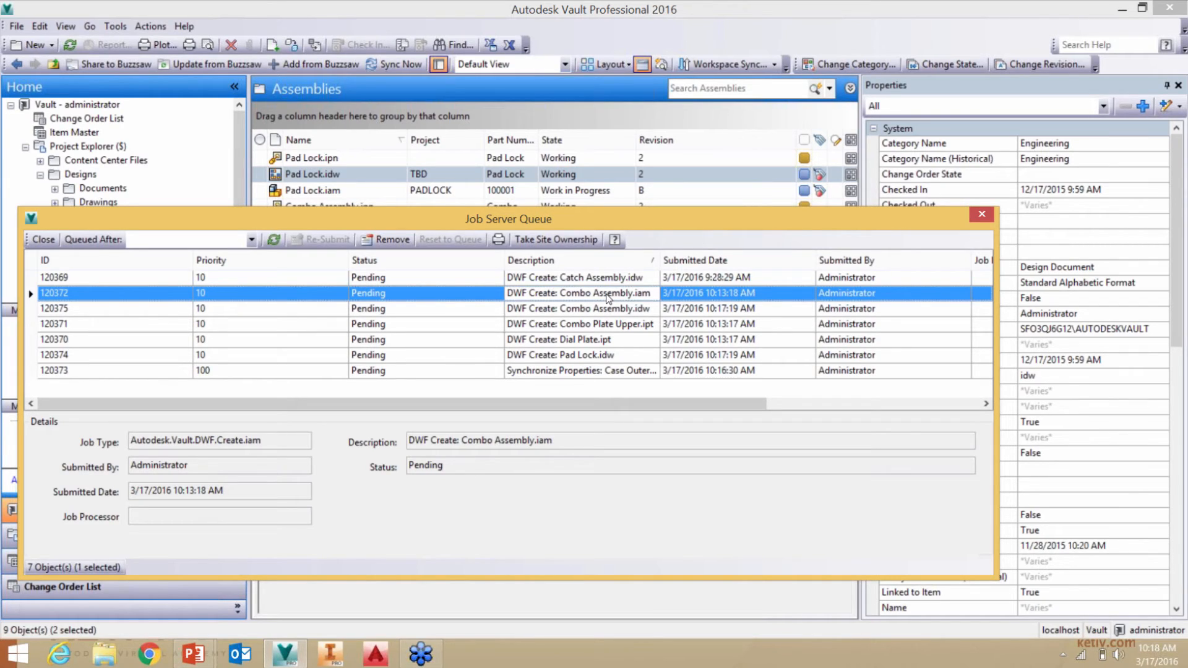
left_click(611, 324)
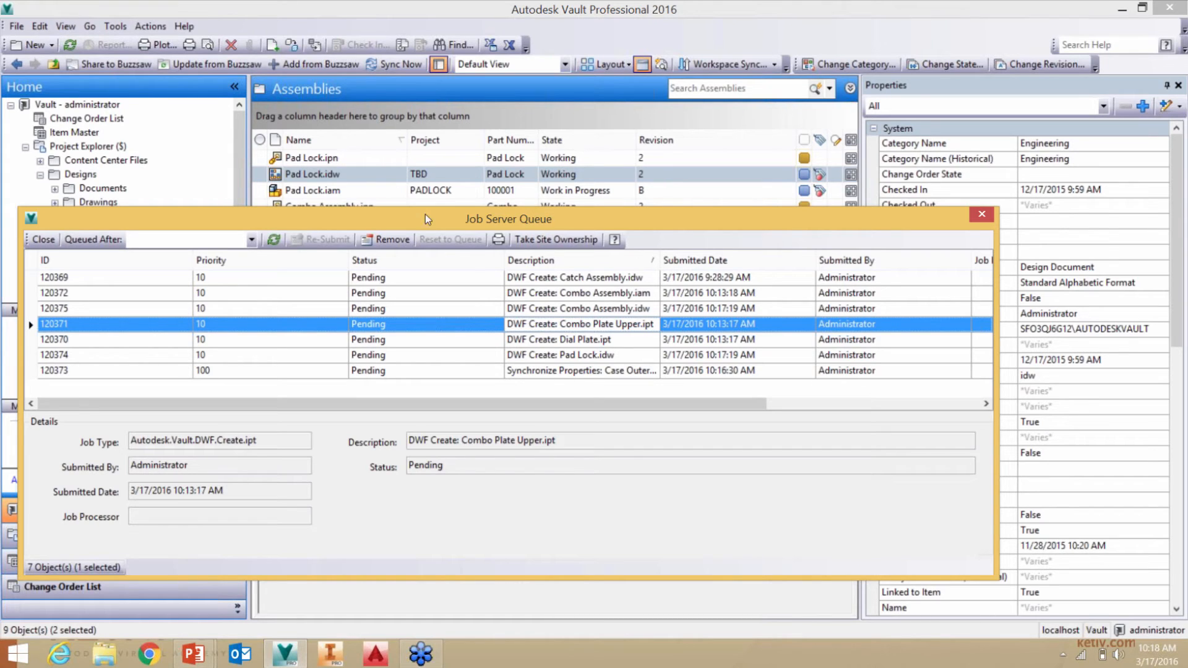
left_click(543, 370)
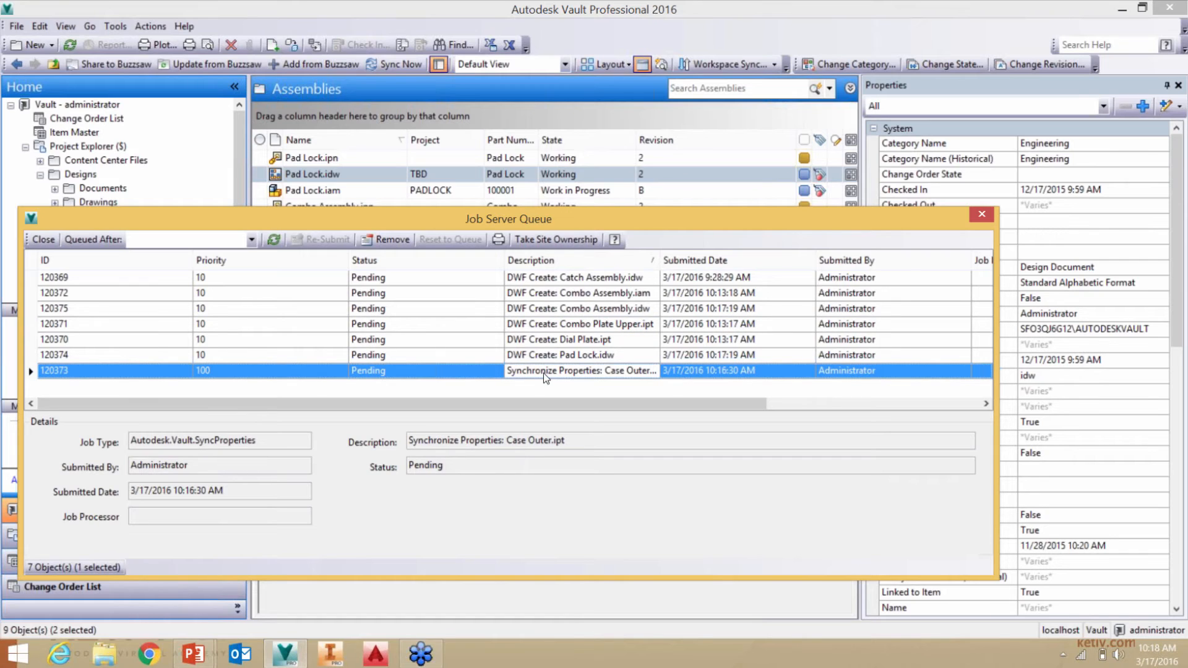
Widen the queue's Description column, narrow the ID, Priority and Status columns, and check the status of several jobs.
left_click_drag(657, 260, 707, 261)
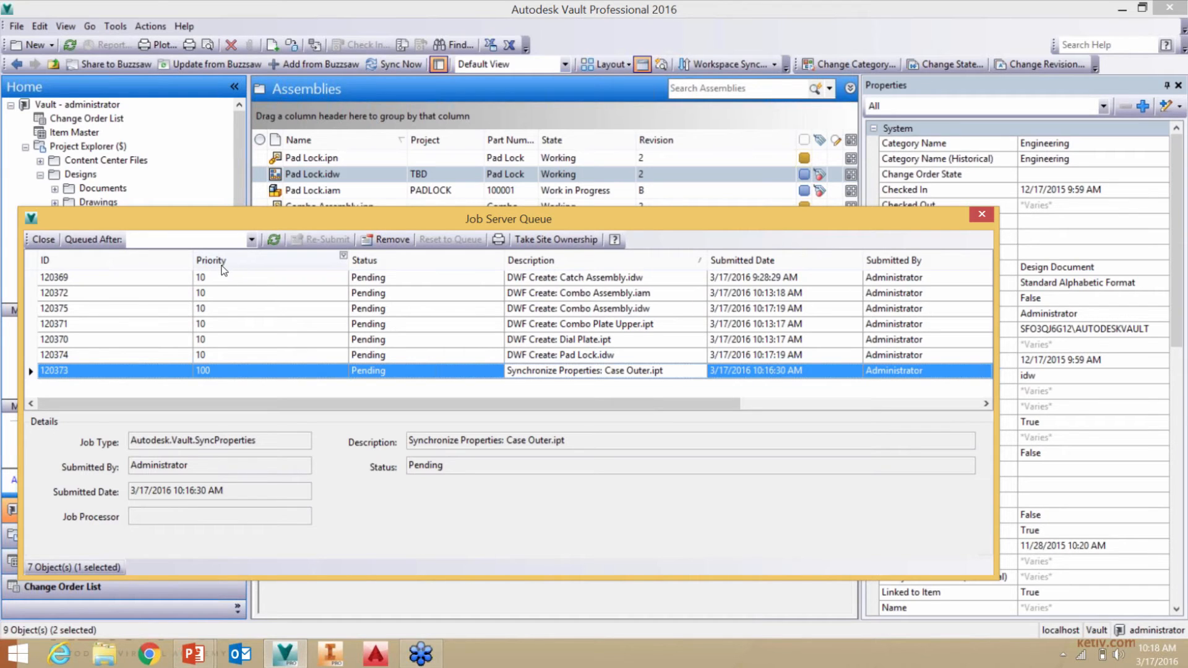
left_click(97, 295)
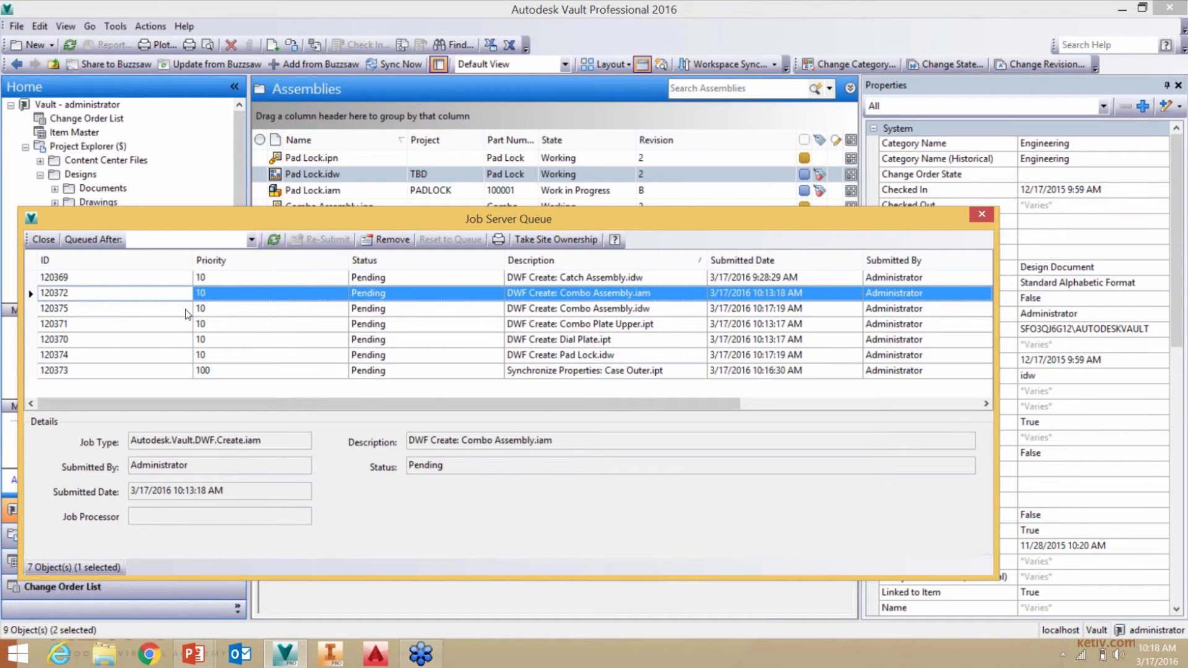
left_click_drag(349, 260, 113, 261)
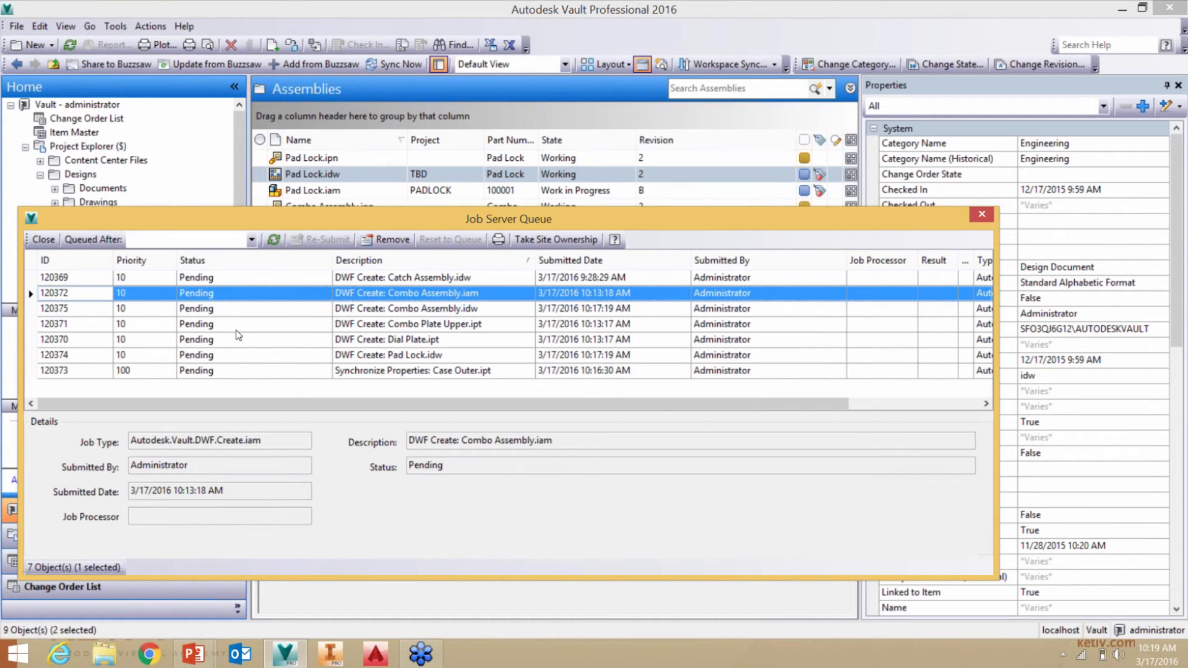
left_click(245, 370)
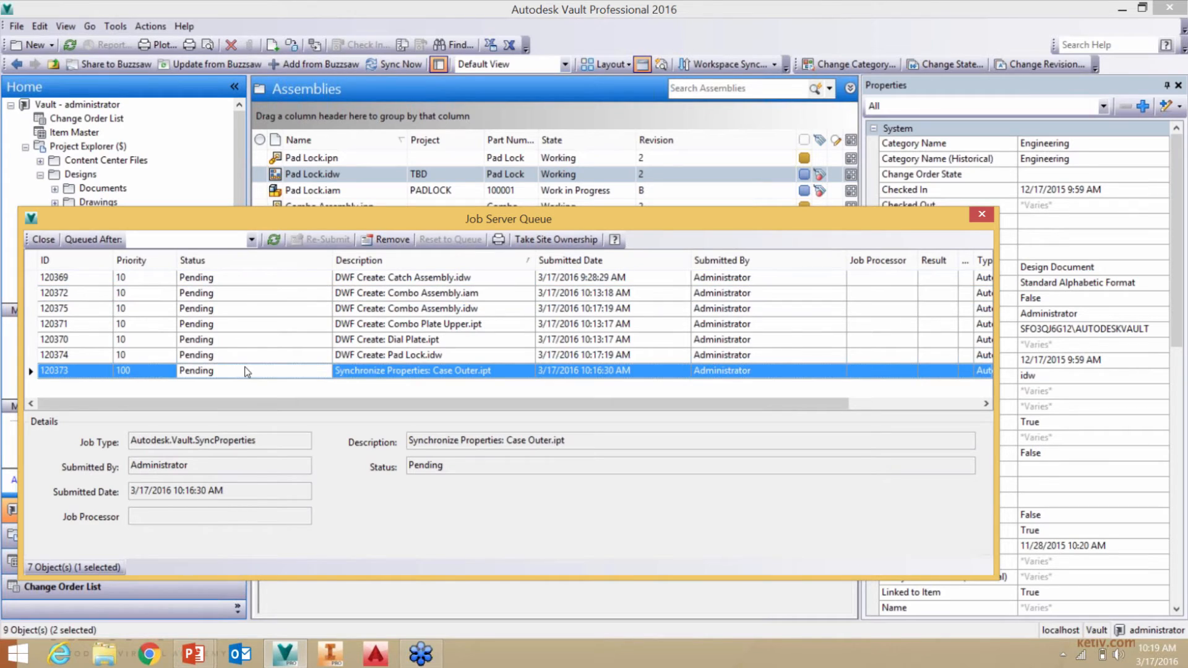
left_click(241, 277)
left_click(240, 292)
left_click(241, 308)
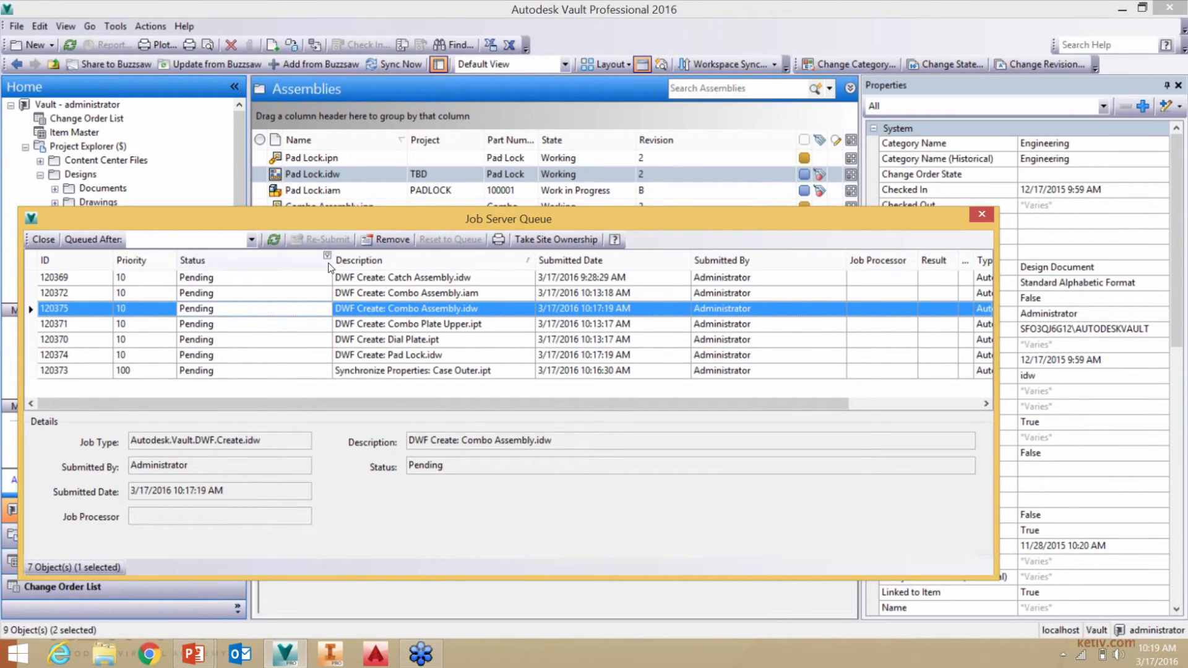
left_click_drag(330, 263, 258, 263)
left_click(279, 279)
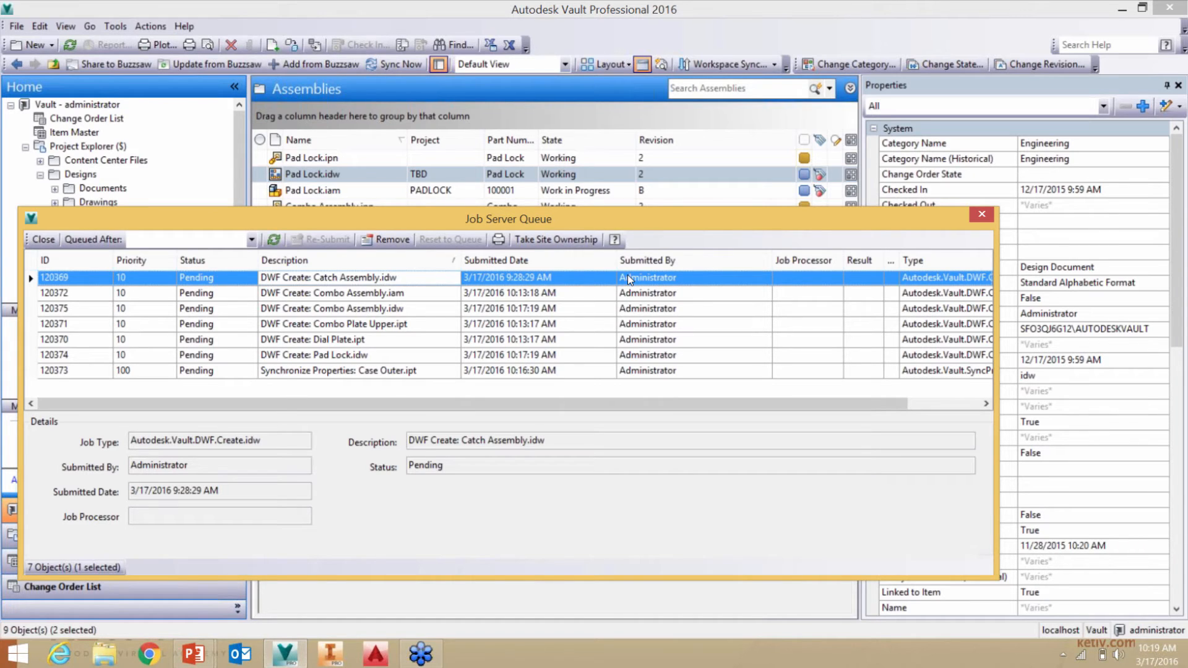
Narrow the Submitted By column, widen the Started column, and review the remaining queue columns through Type and Vault.
left_click_drag(773, 265, 714, 265)
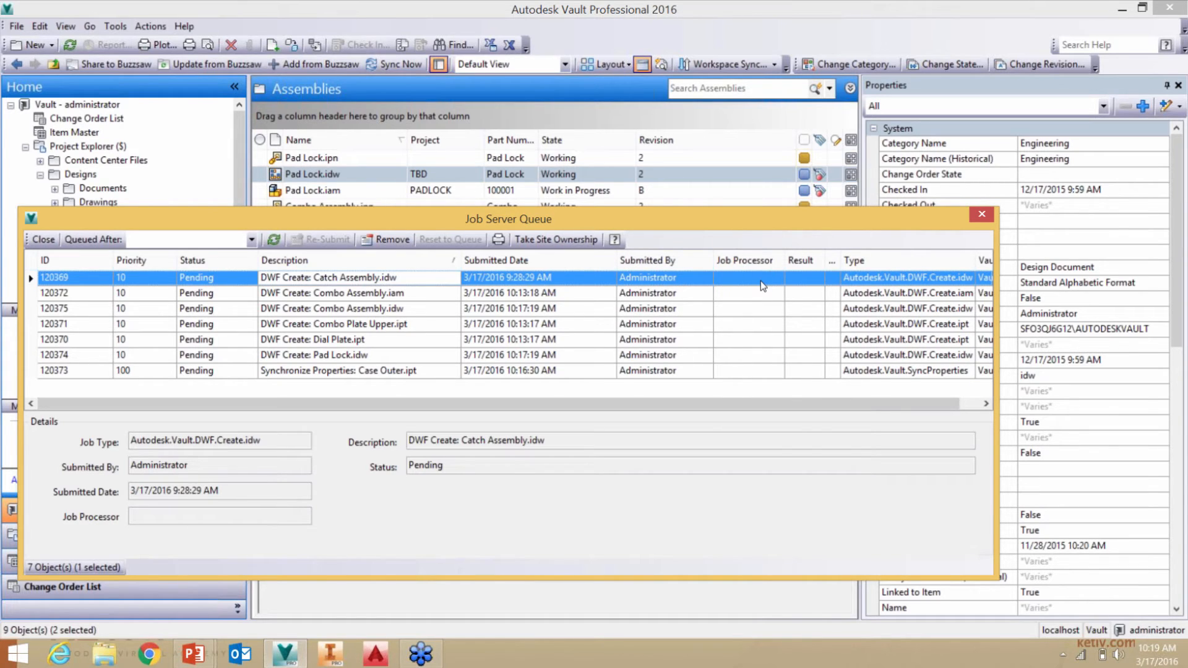
left_click_drag(787, 409, 807, 409)
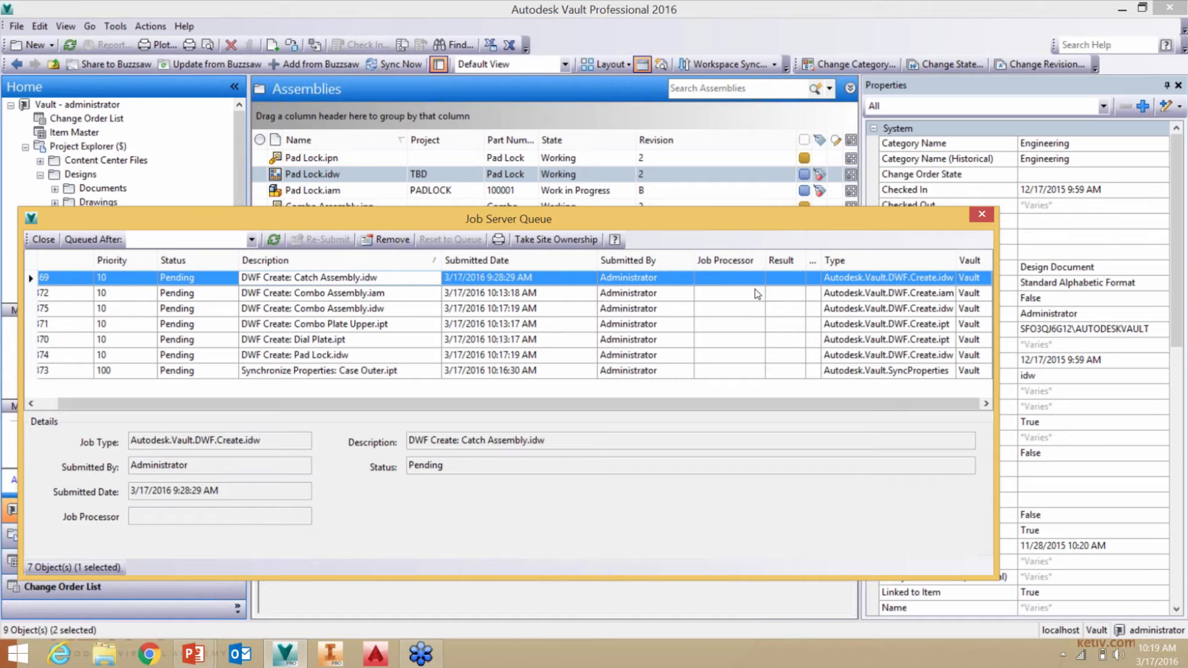
left_click_drag(821, 260, 850, 260)
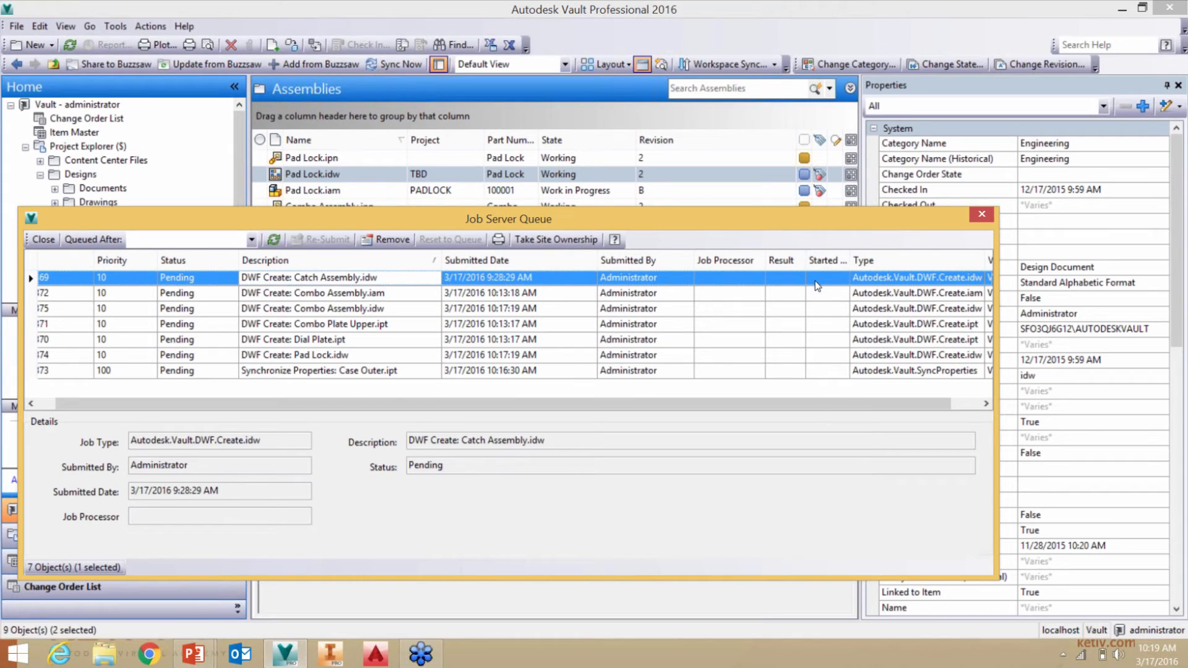
left_click_drag(849, 403, 878, 403)
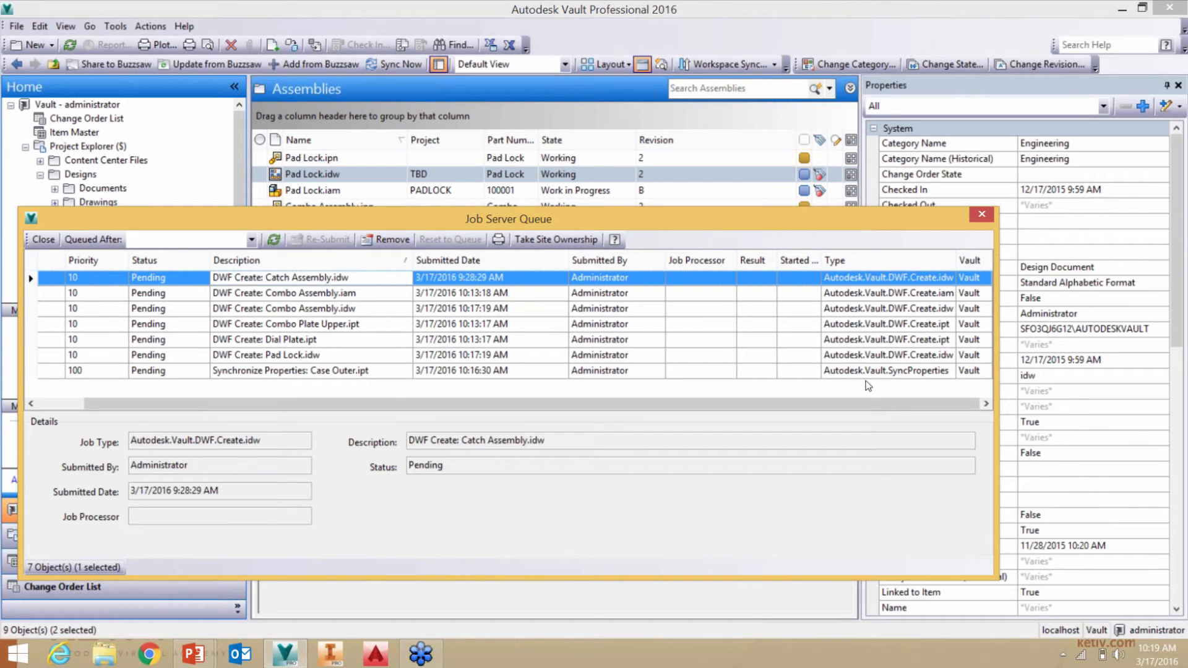
left_click_drag(866, 405, 626, 399)
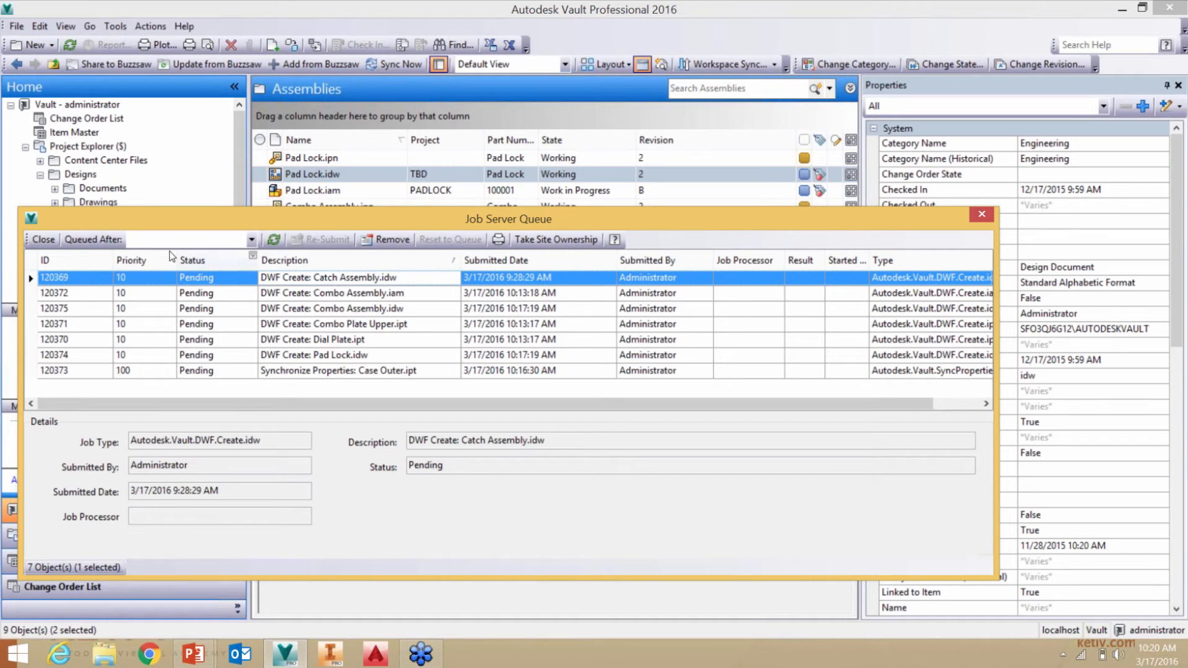
View the queue's Queued After date filter, and check the details of the Combo Assembly.iam, Combo Plate Upper.ipt, Dial Plate.ipt and Case Outer.ipt jobs.
left_click(251, 240)
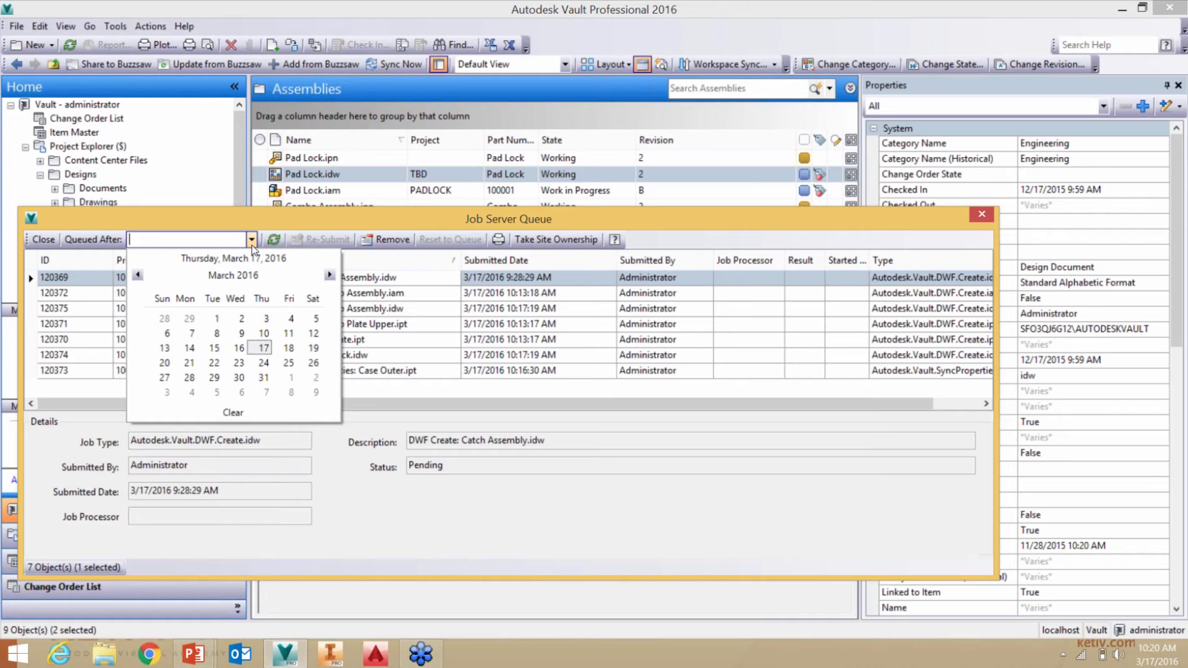
left_click(309, 214)
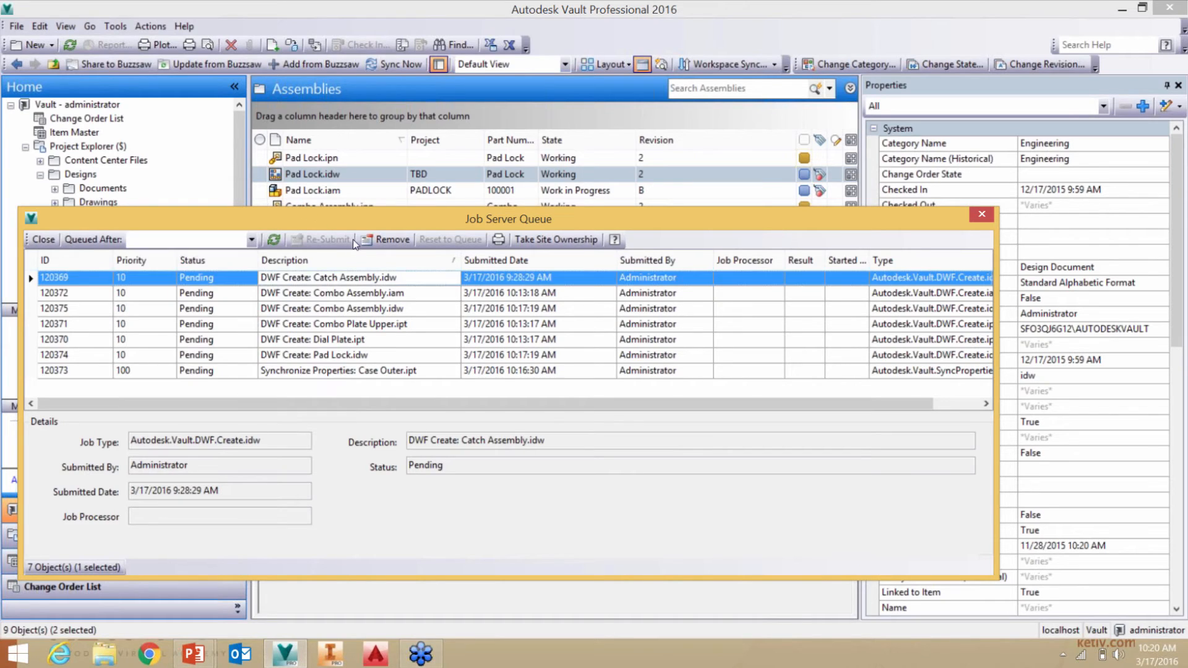
left_click(361, 295)
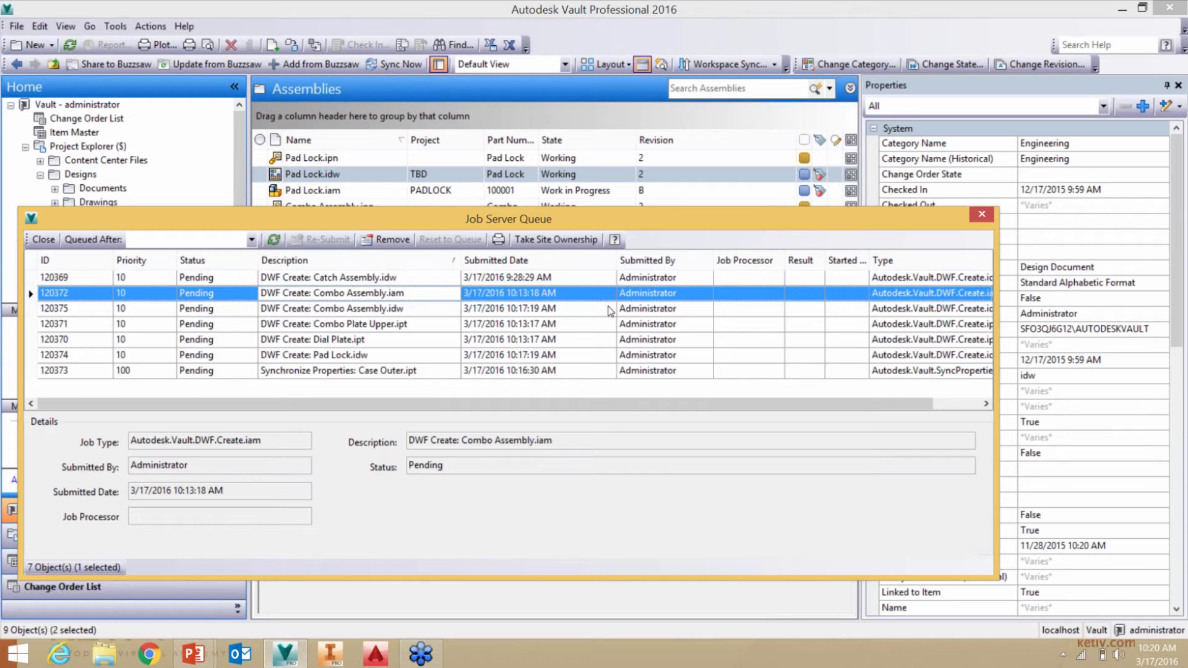
left_click(560, 324)
left_click(550, 340)
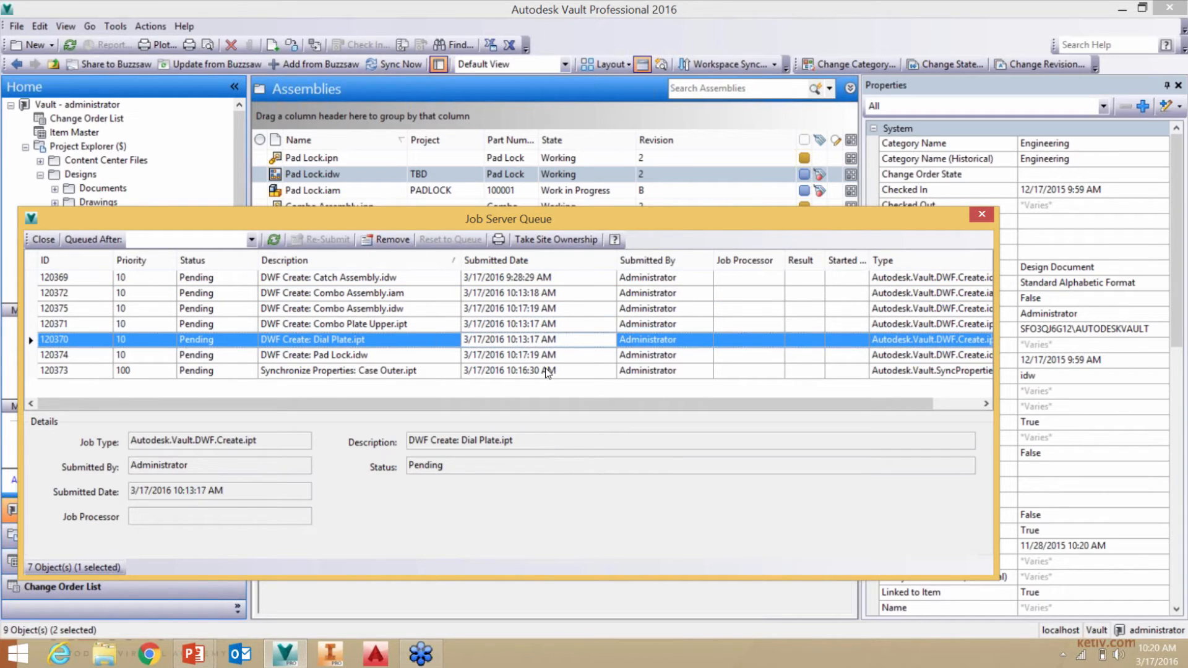
left_click(546, 371)
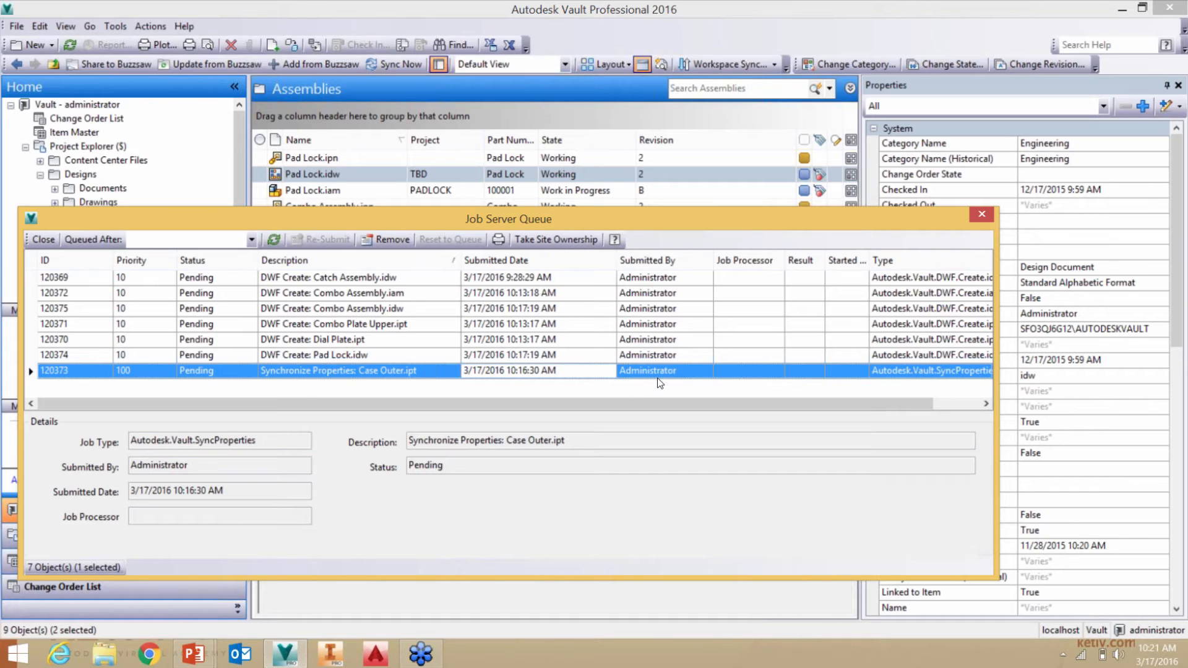
key("alt+Tab")
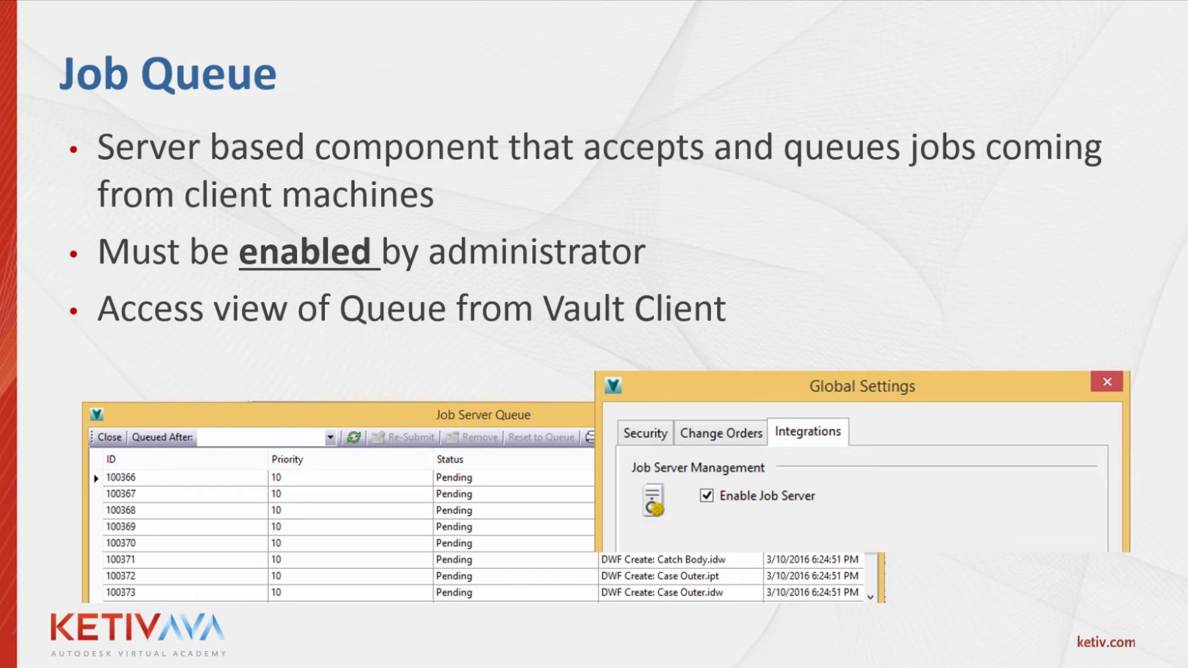
key("Right")
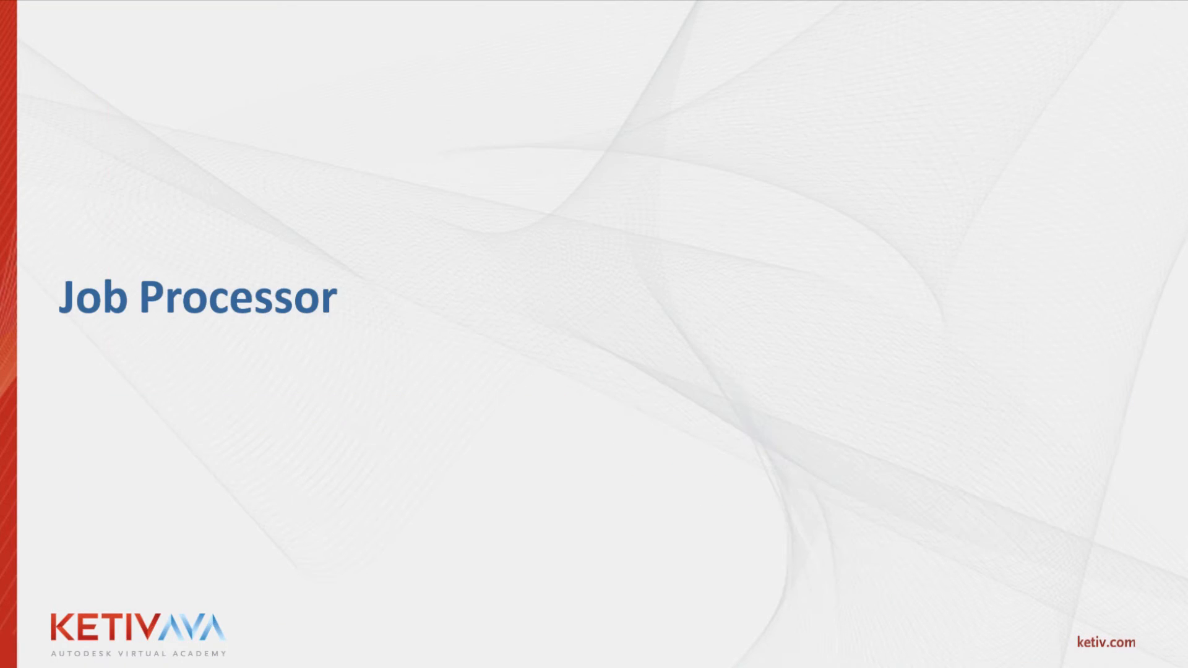
key("Right")
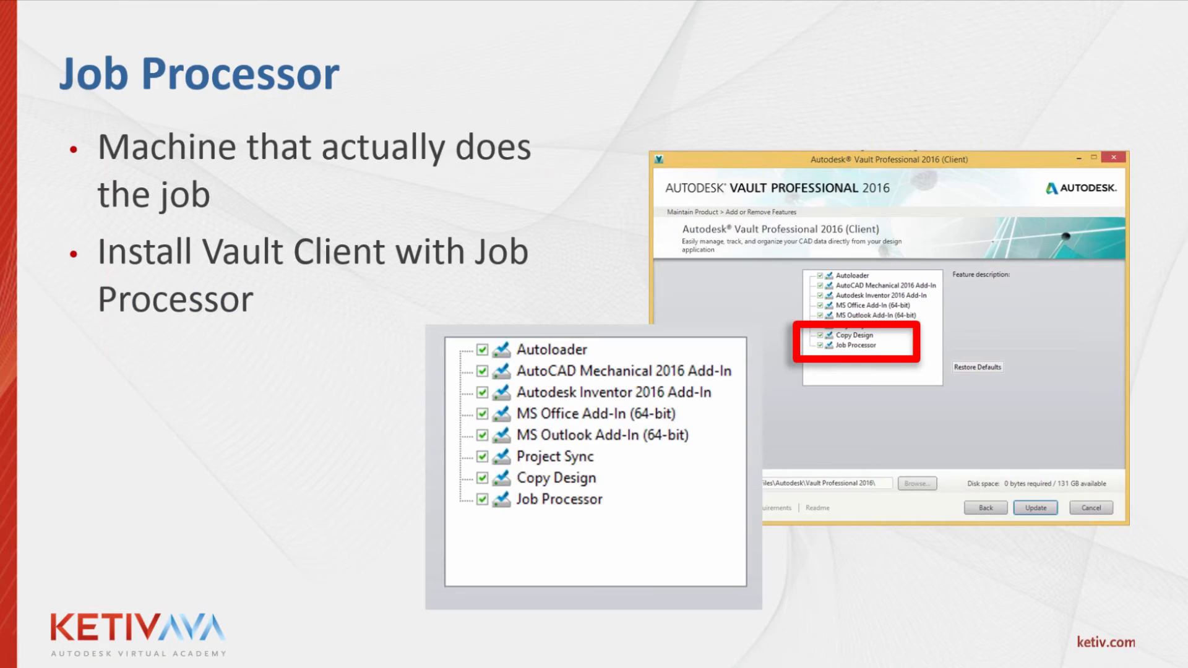